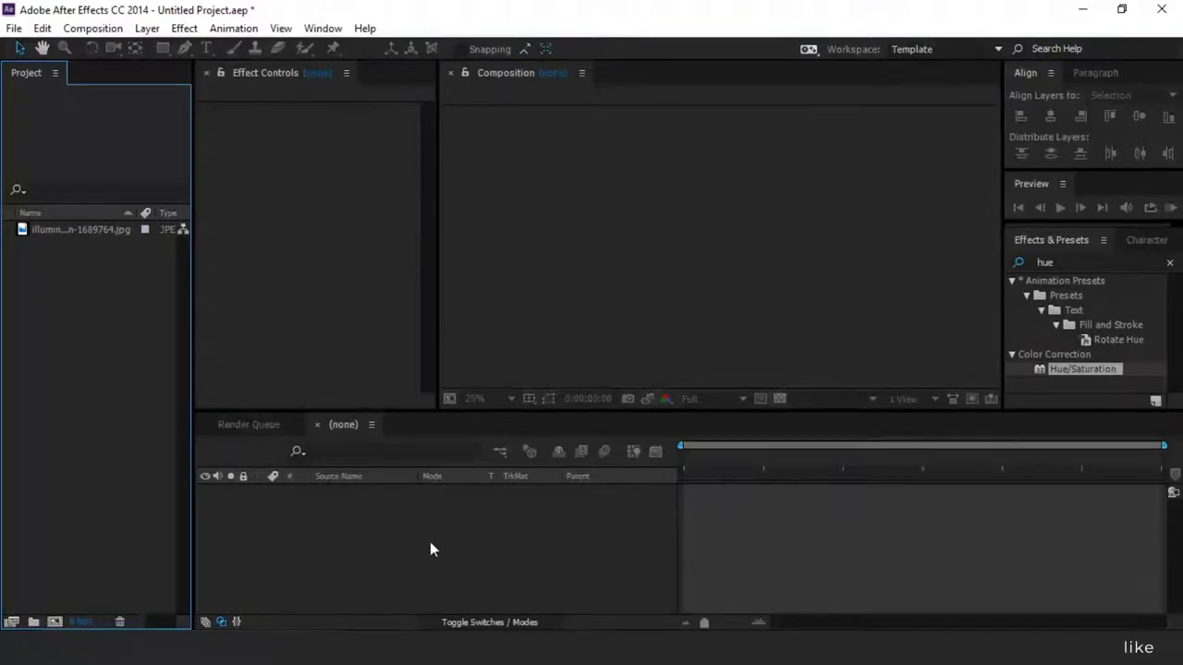
# Create the lightleak composition at 1920×1080, 60 fps, 10 seconds long
pyautogui.click(431, 541)
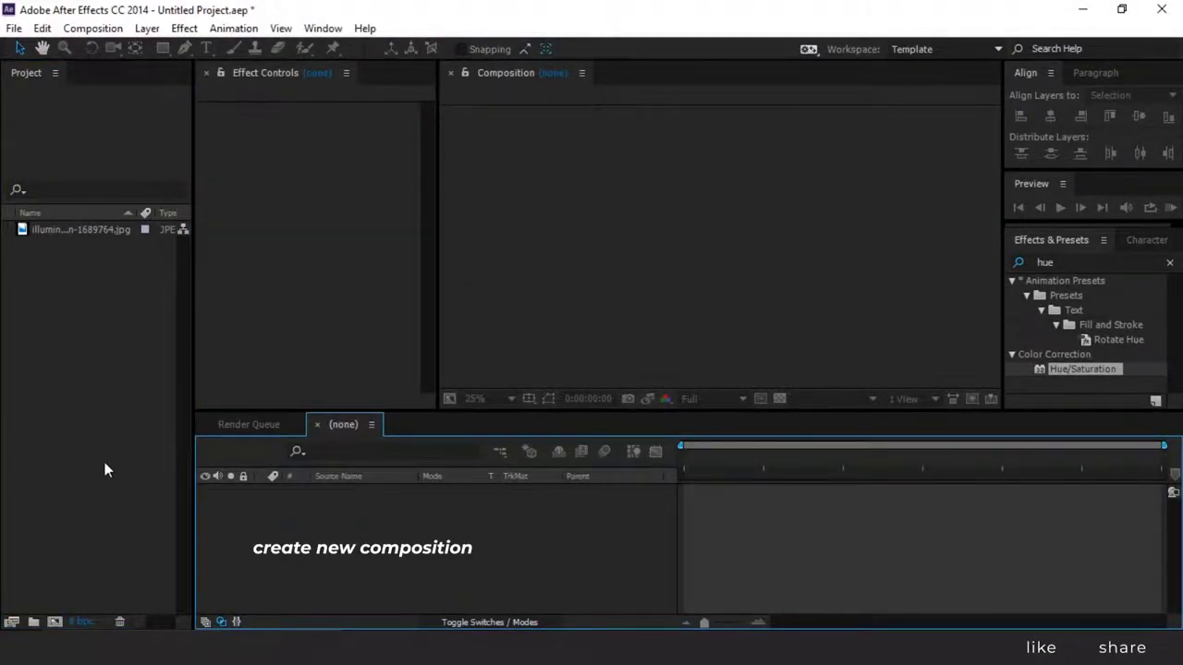
pyautogui.click(55, 622)
pyautogui.write('lightleak')
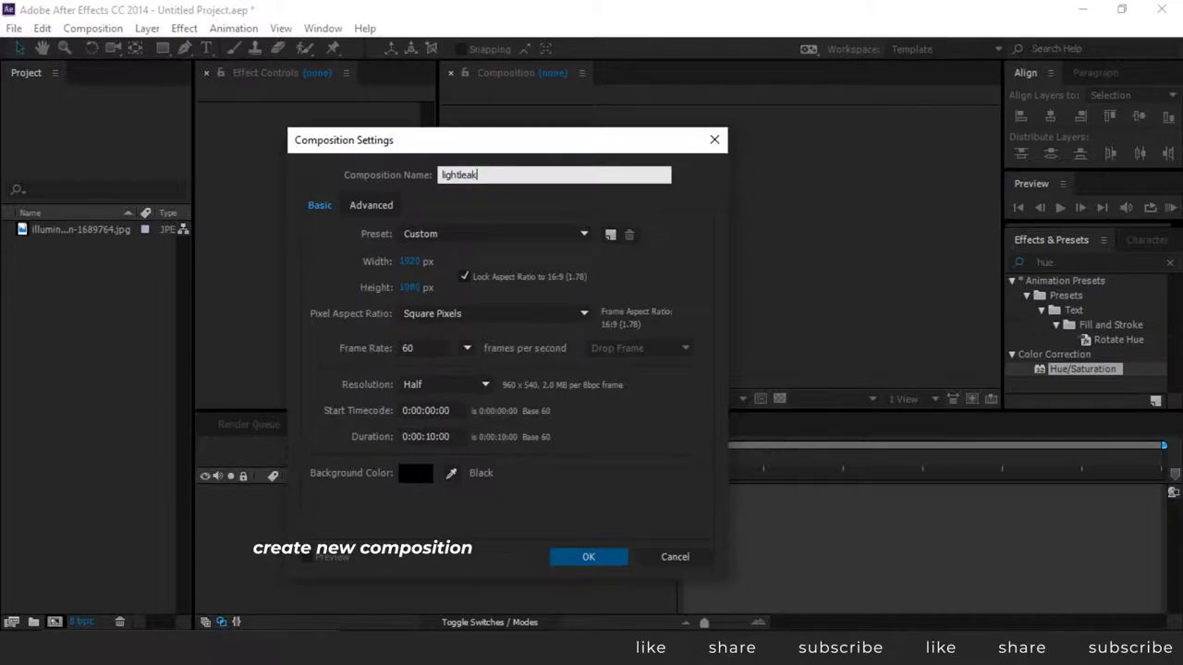
pyautogui.press('Return')
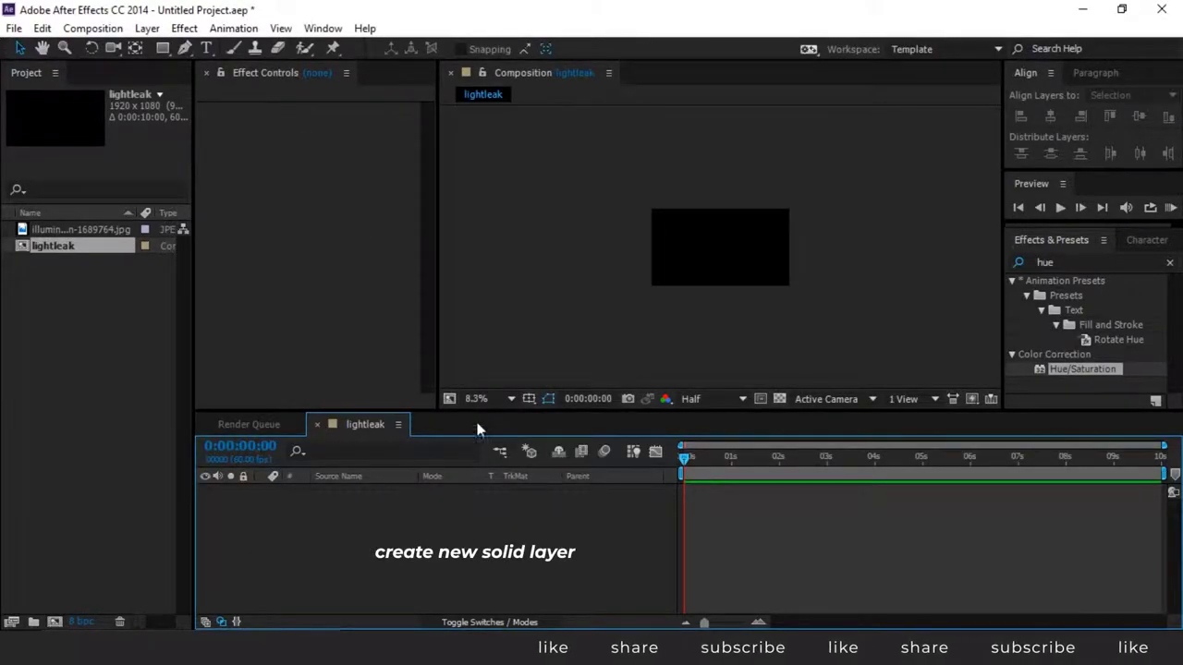
# Fit the viewer to the frame and add a full-frame 1920×1080 gray solid named ll
pyautogui.click(511, 398)
pyautogui.click(547, 104)
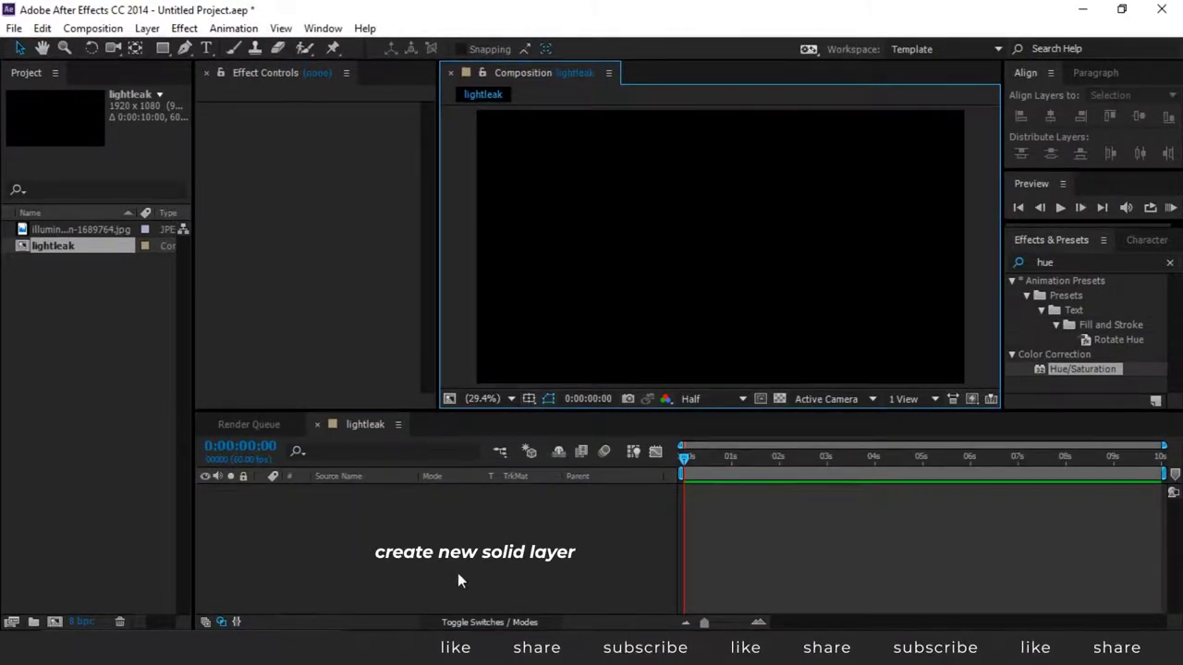
pyautogui.rightClick(362, 532)
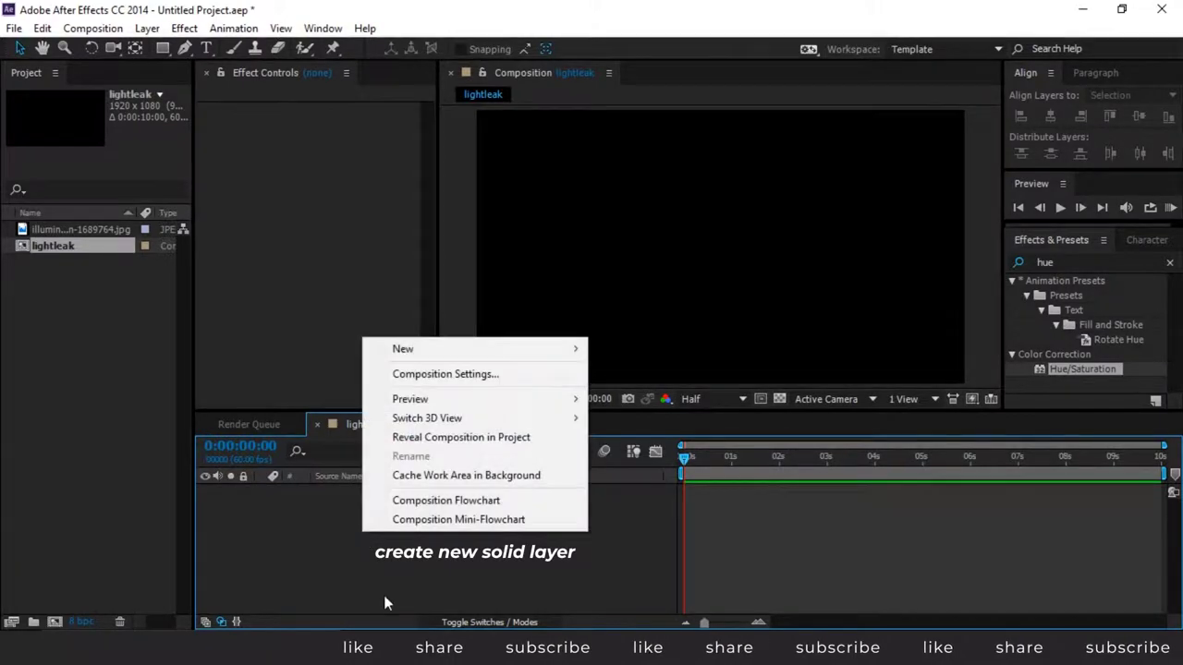
pyautogui.click(504, 348)
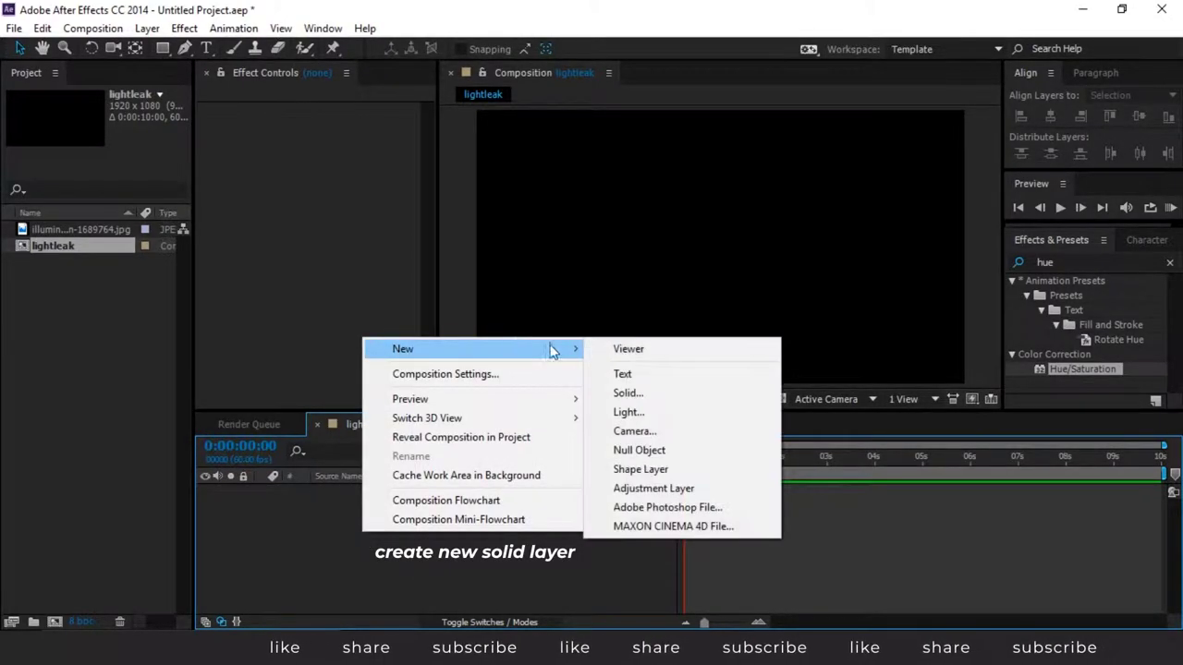
pyautogui.click(632, 393)
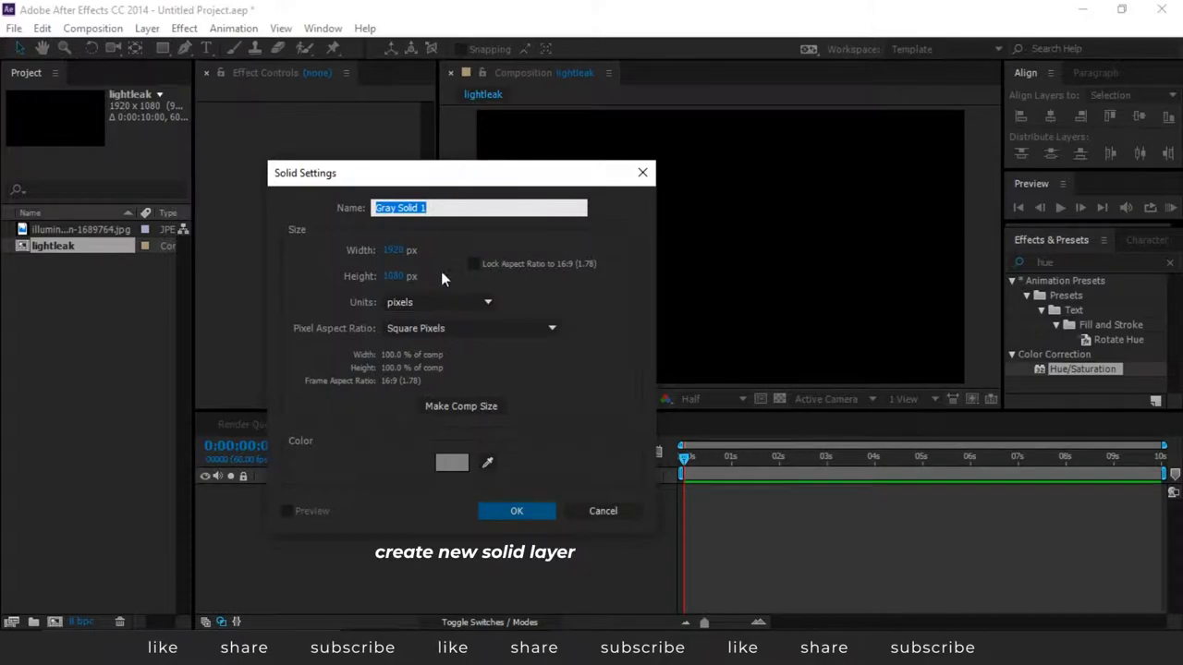
pyautogui.write('l')
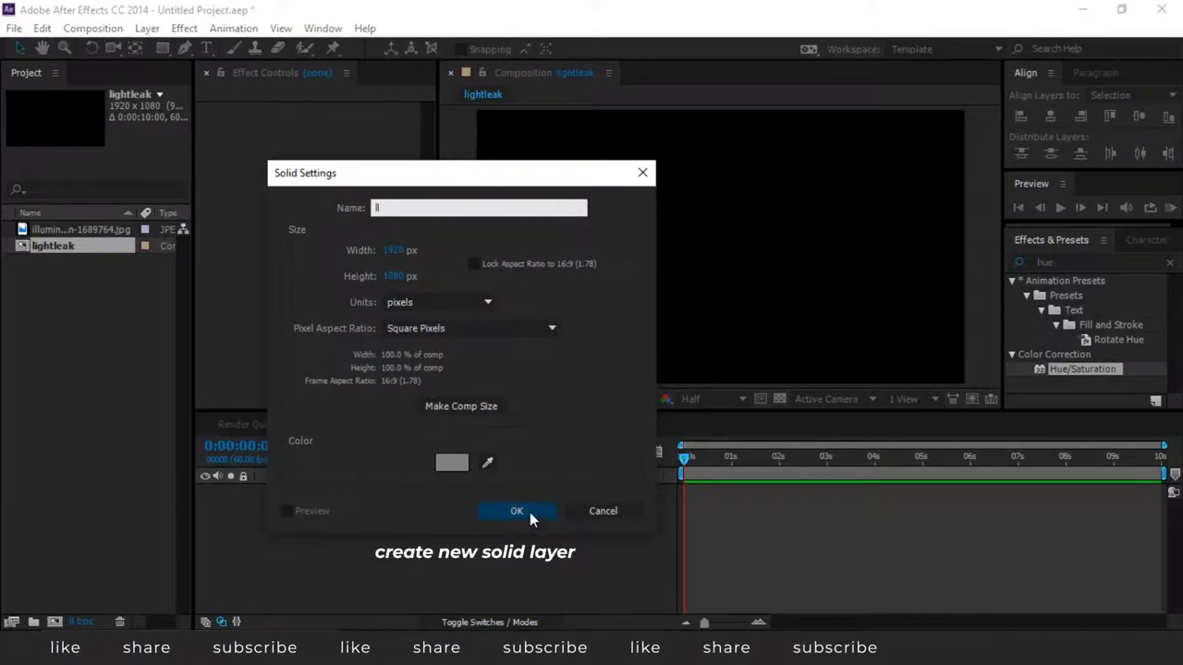
pyautogui.click(530, 511)
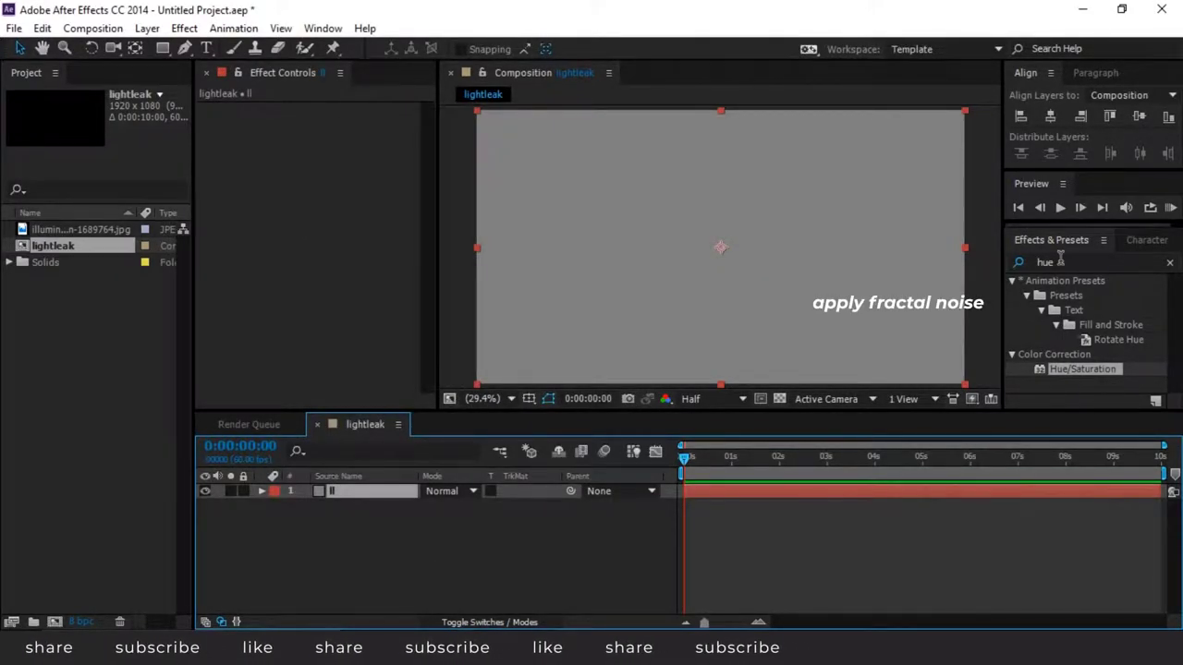
# Search effects for 'fract' and apply Fractal Noise to the ll solid
pyautogui.doubleClick(1061, 262)
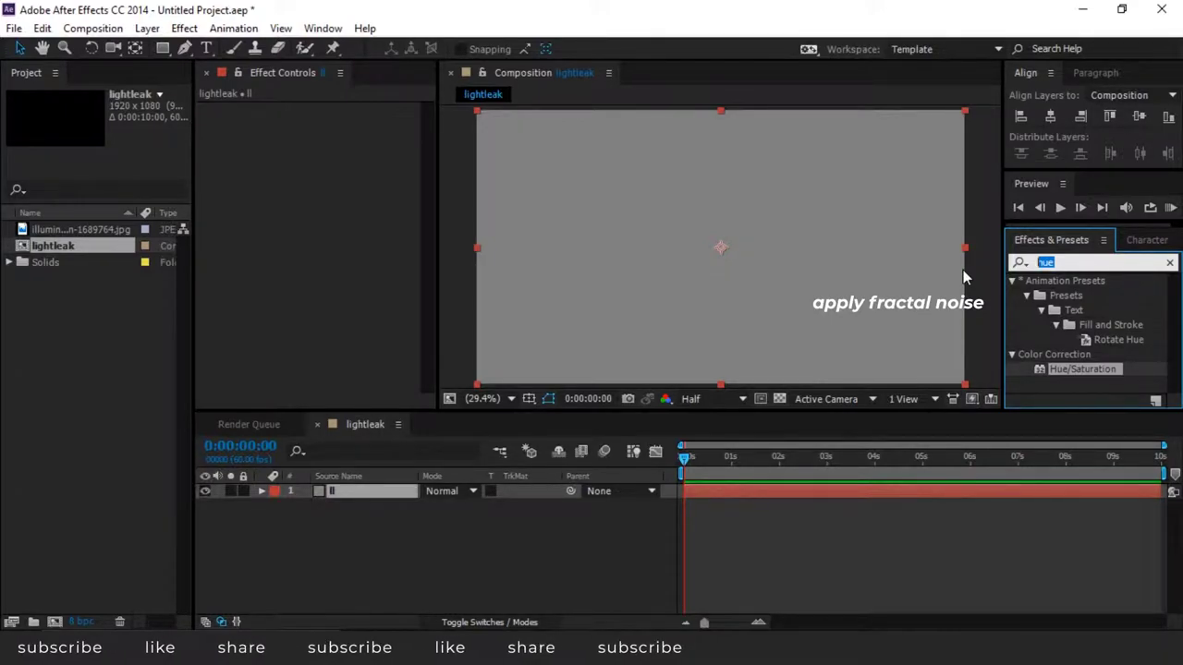
pyautogui.write('fract')
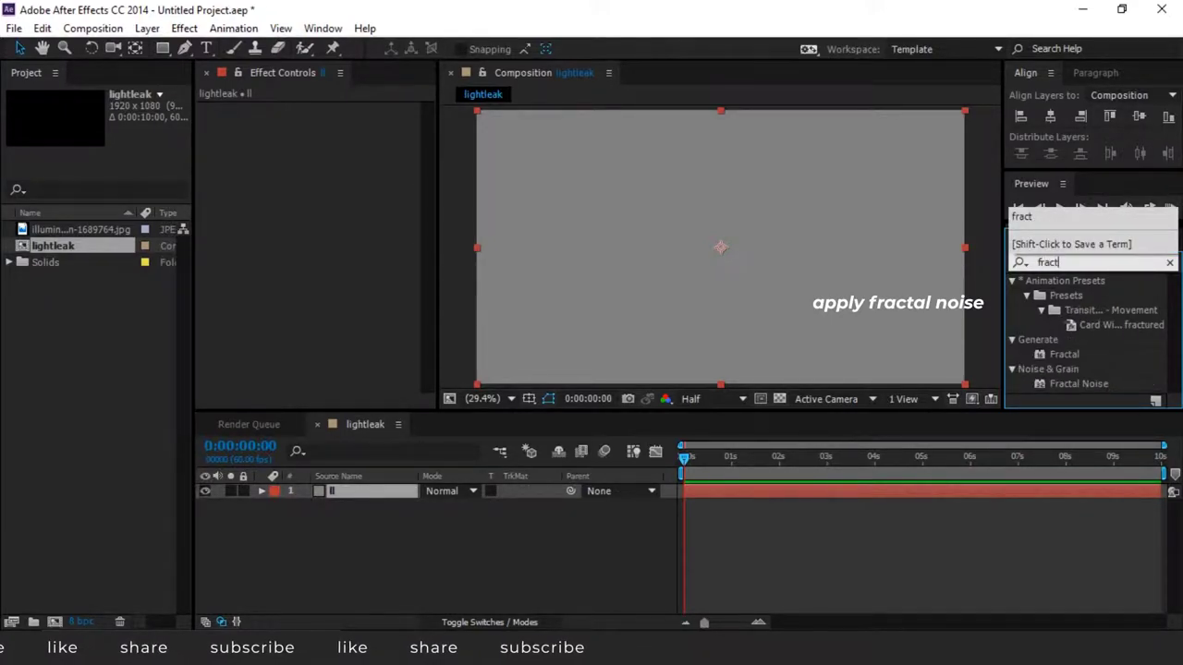
pyautogui.click(1081, 383)
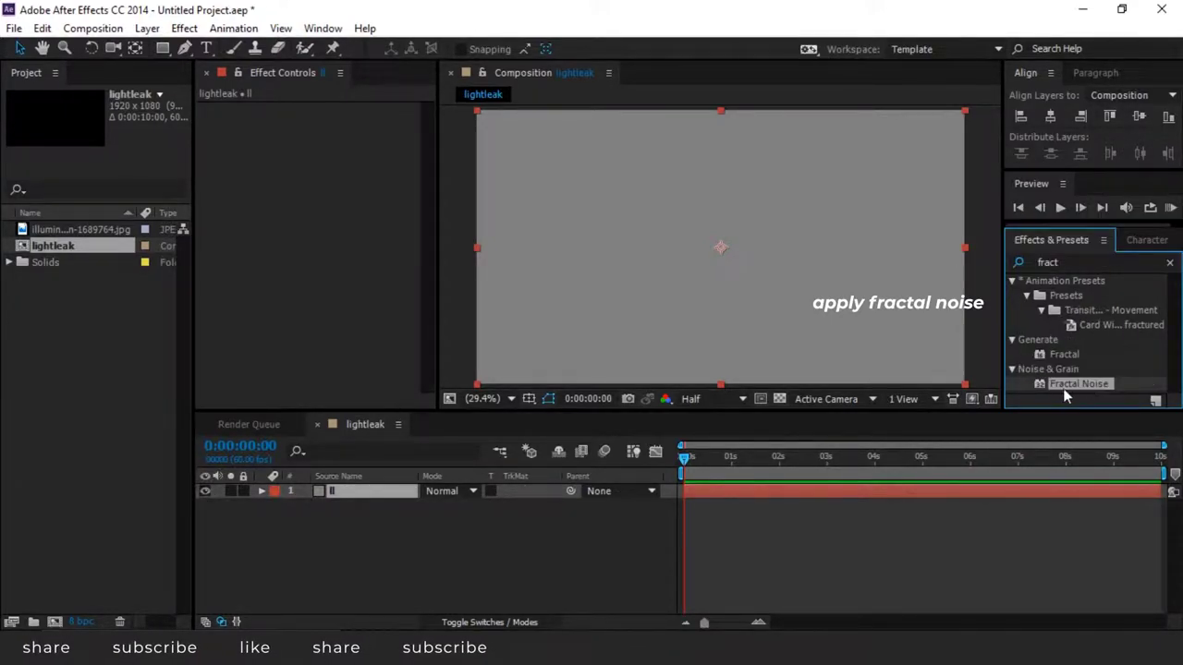
pyautogui.moveTo(1073, 387); pyautogui.dragTo(358, 492)
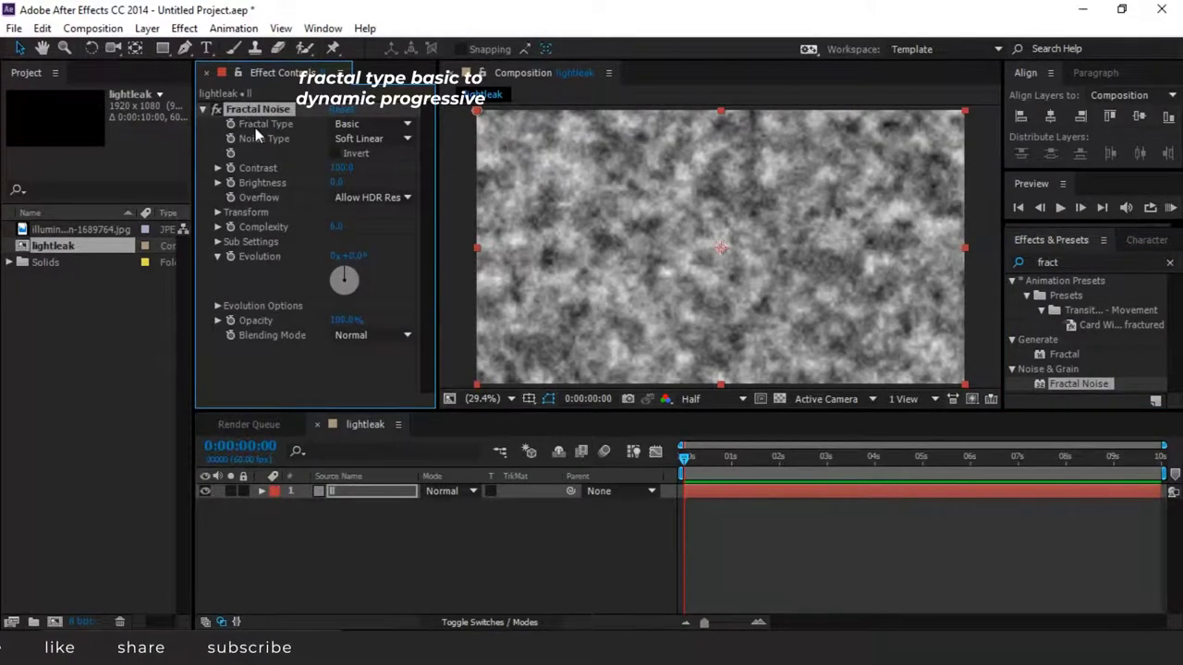
# Set Fractal Type to Dynamic Progressive and Noise Type to Spline
pyautogui.click(363, 128)
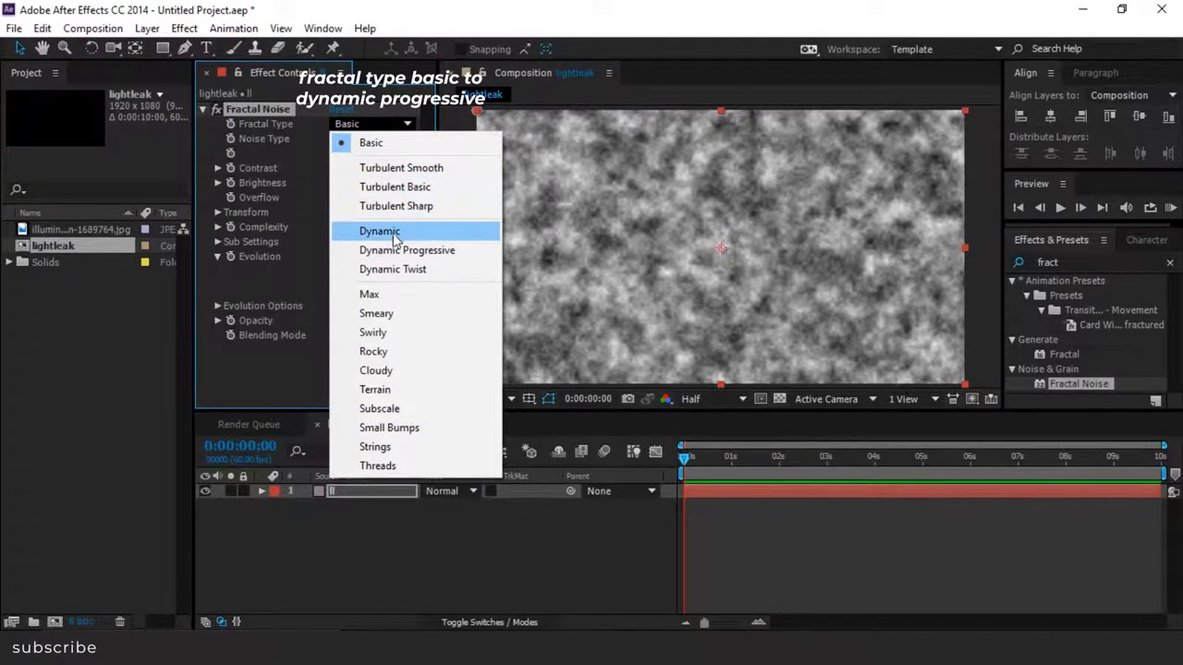
pyautogui.click(367, 250)
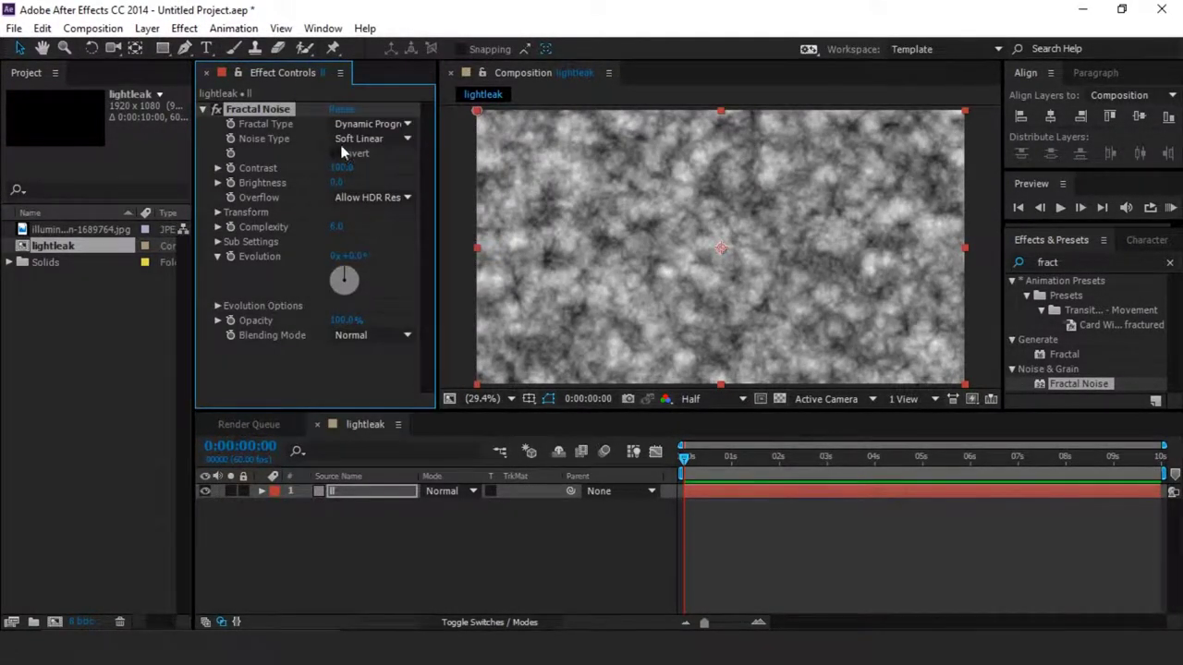
pyautogui.click(366, 139)
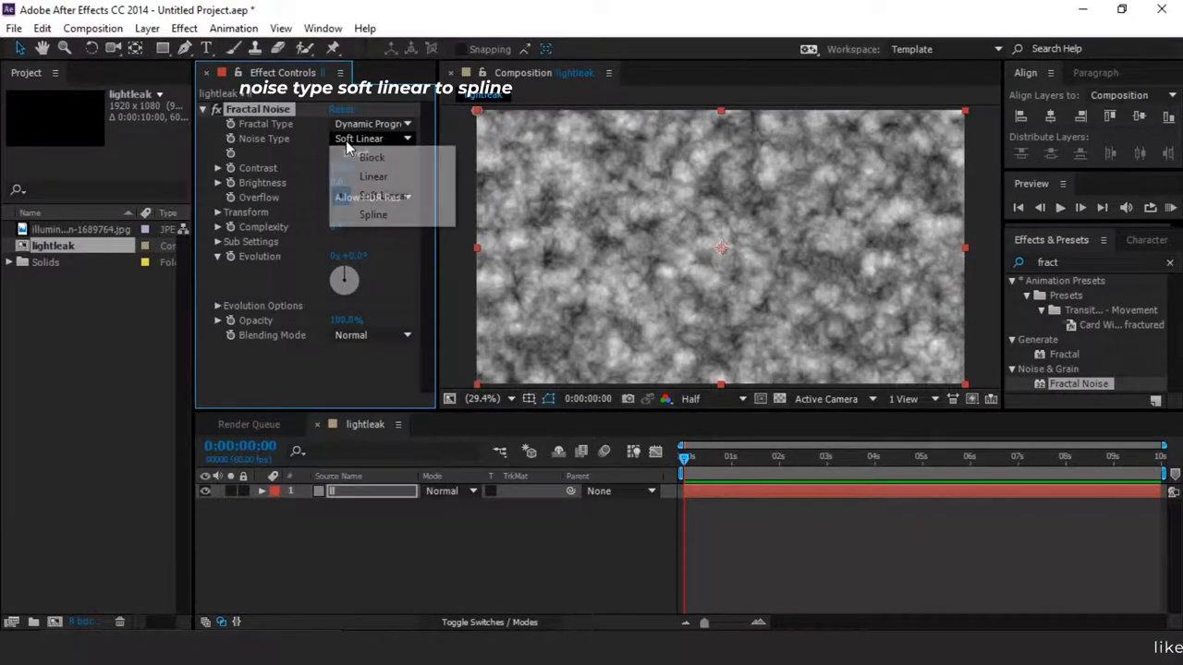
pyautogui.click(374, 215)
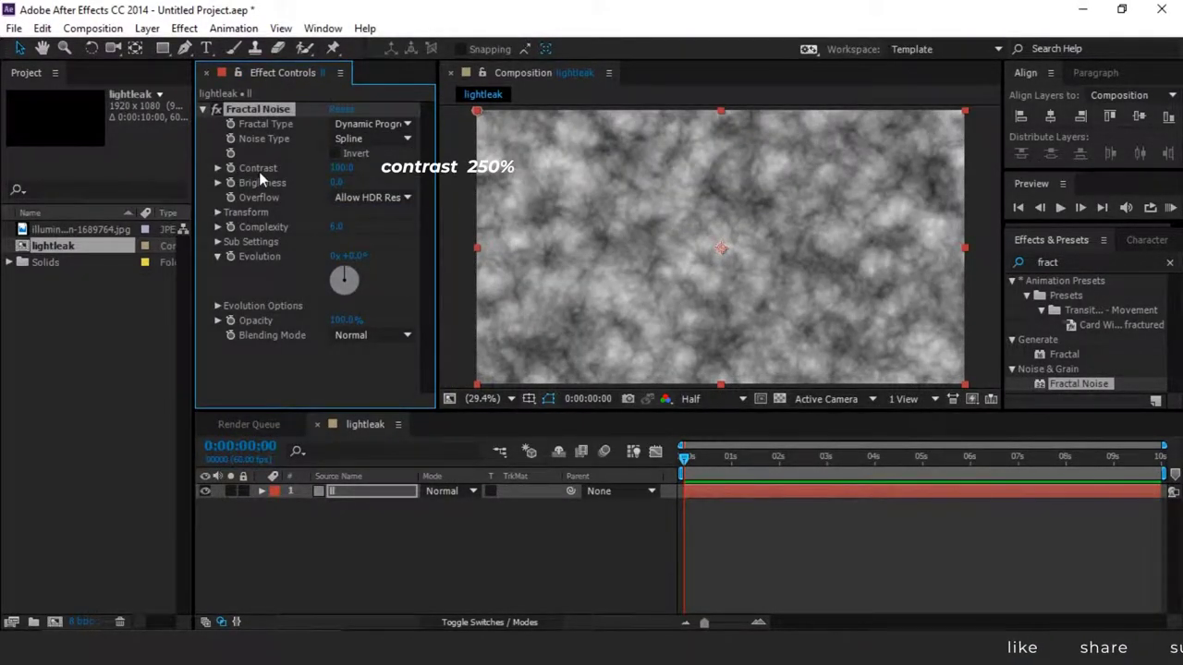
# Set Contrast to 250, Brightness to -70 and Complexity to 1
pyautogui.click(338, 169)
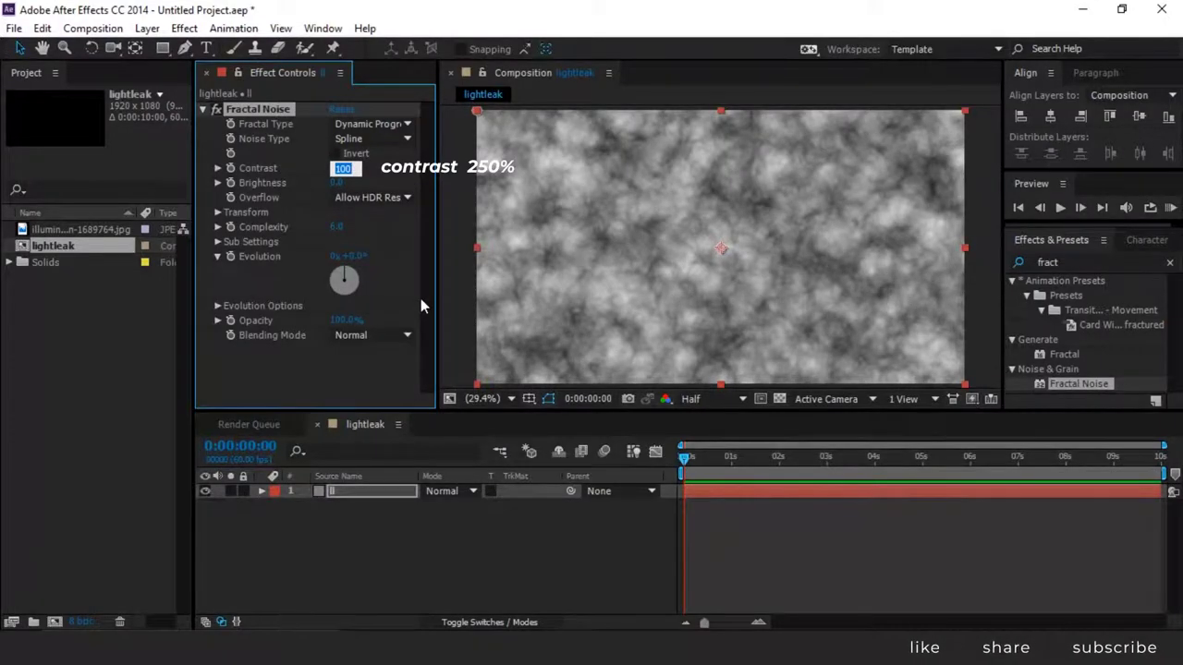
pyautogui.write('250.')
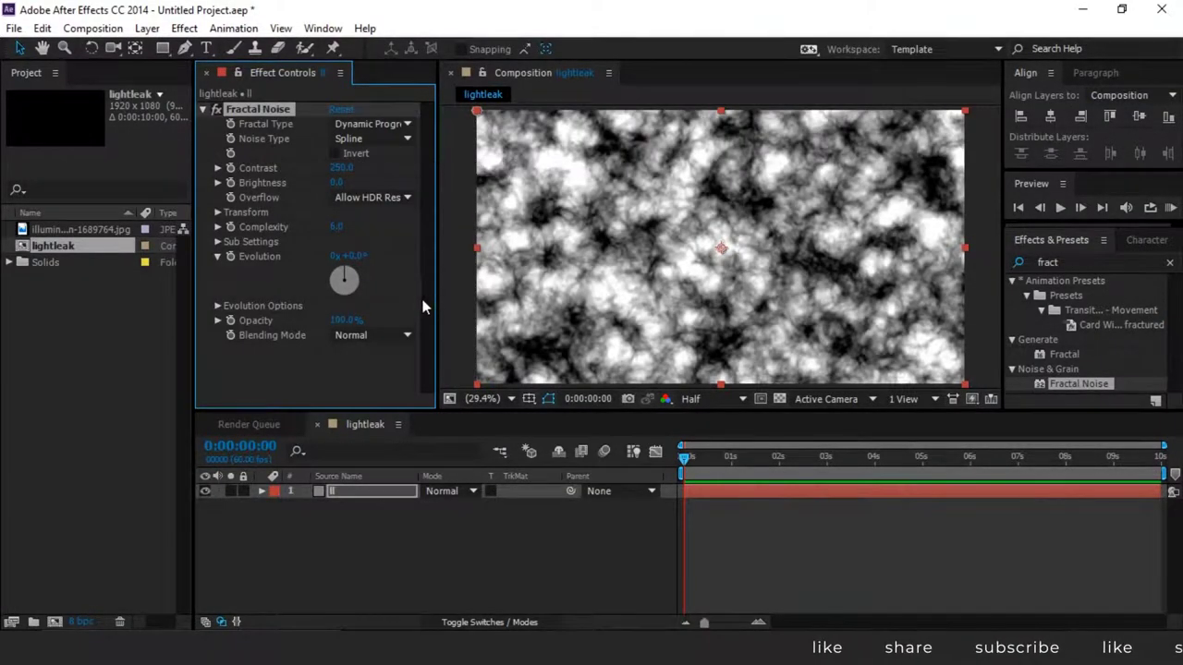
pyautogui.click(337, 183)
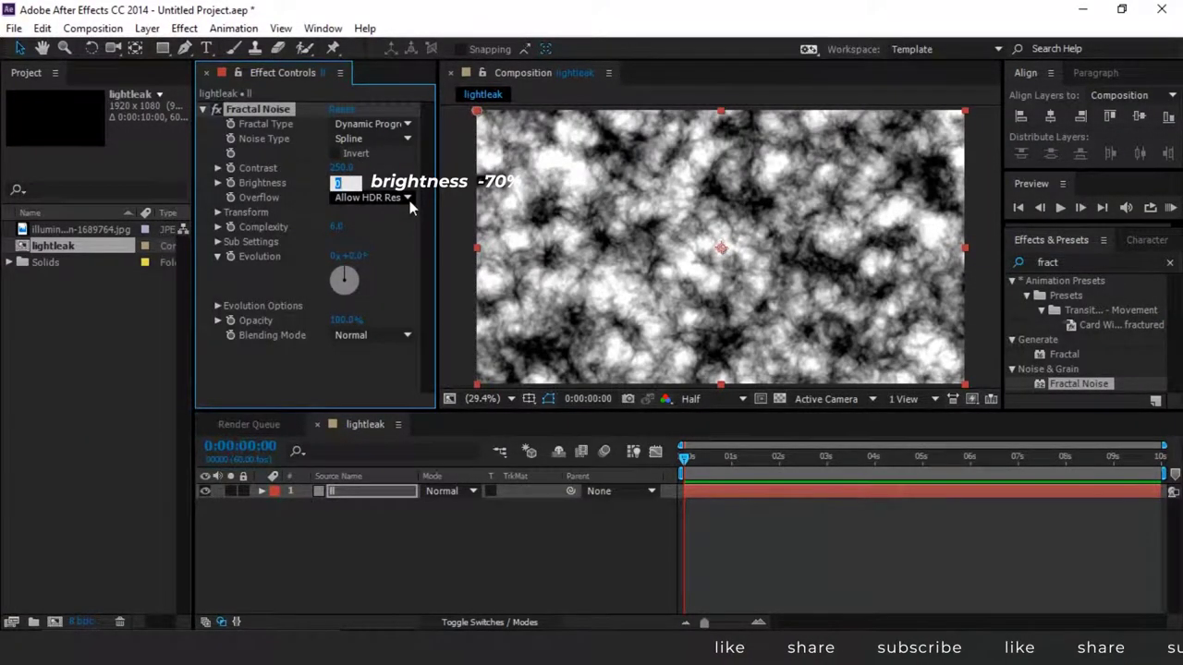
pyautogui.write('-7')
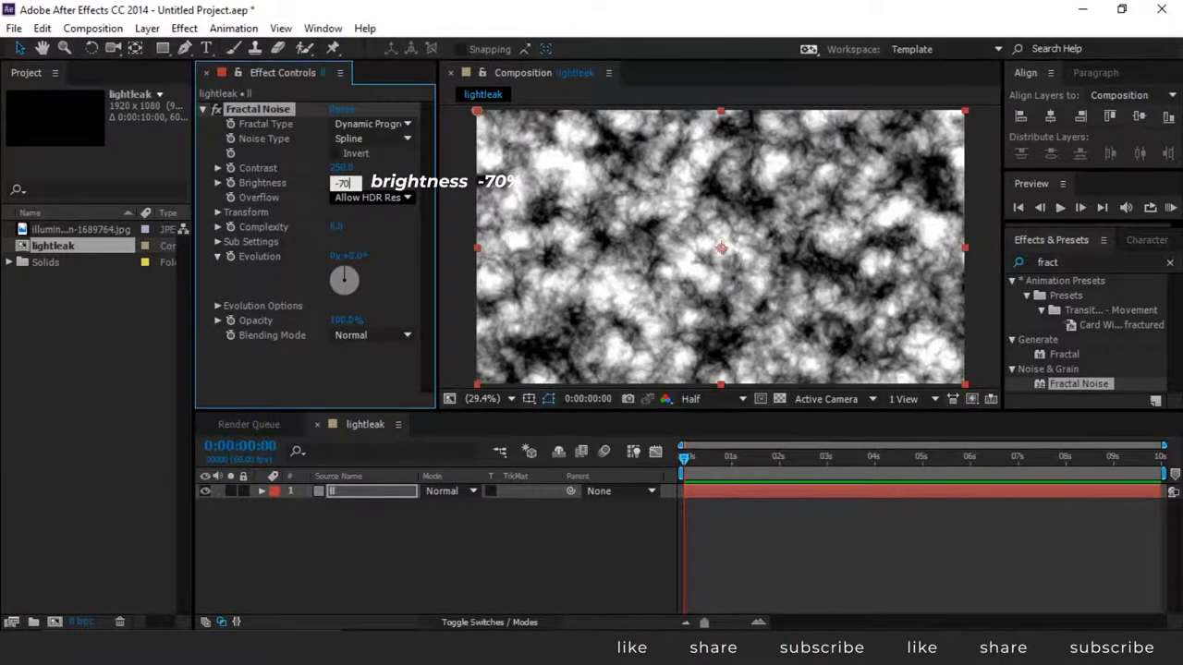
pyautogui.press('Return')
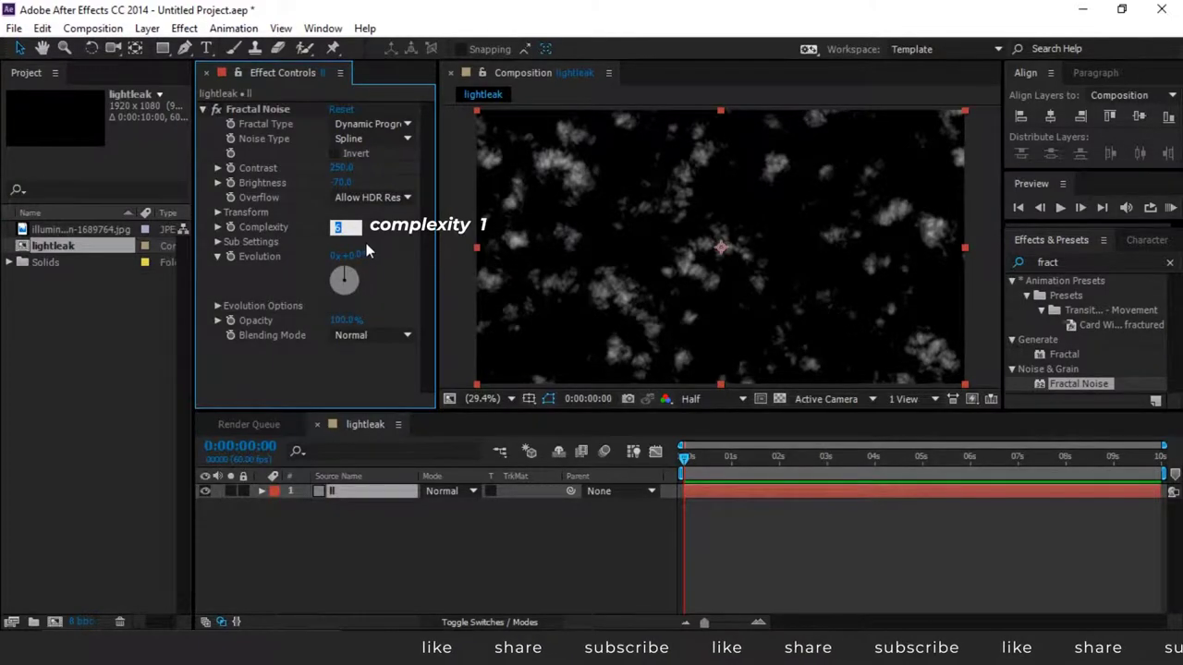
pyautogui.write('1')
pyautogui.press('Return')
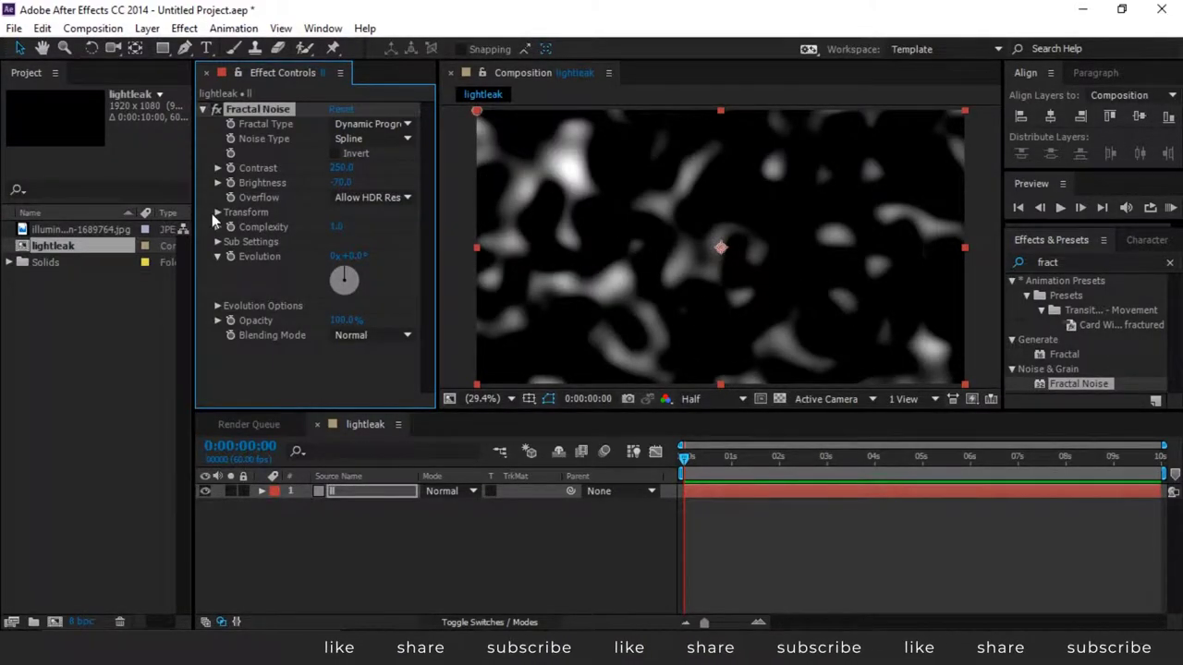
pyautogui.click(218, 212)
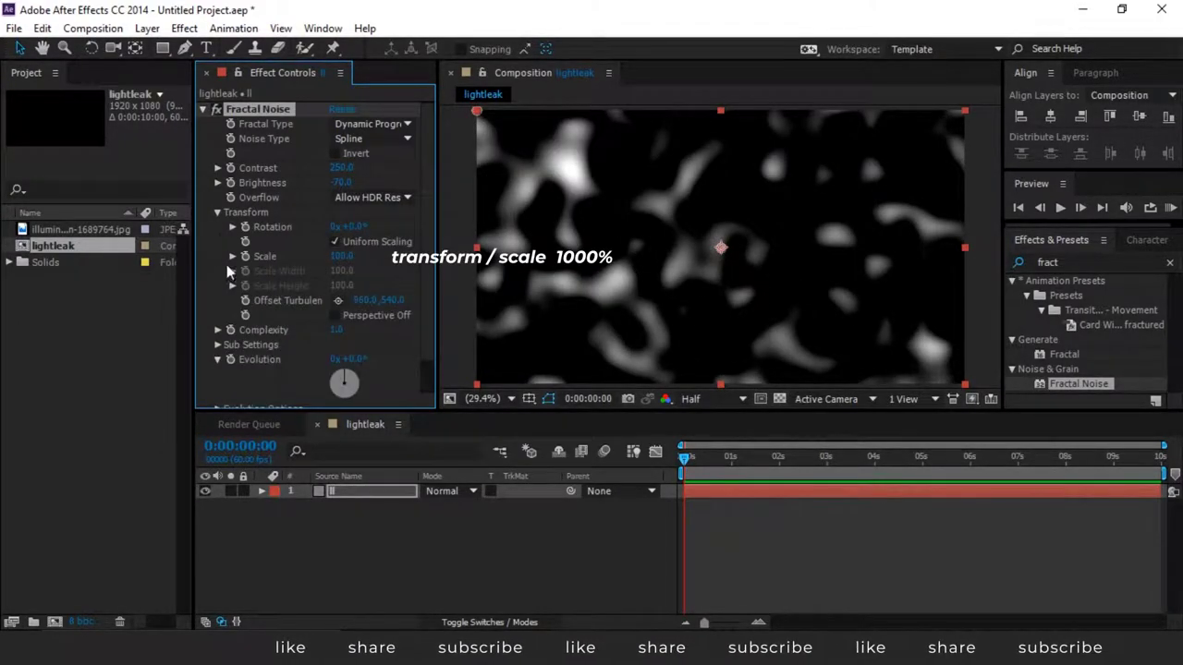
# Raise the Fractal Noise transform Scale to 1000 for one broad, soft glow
pyautogui.moveTo(334, 263); pyautogui.dragTo(663, 301)
pyautogui.click(343, 257)
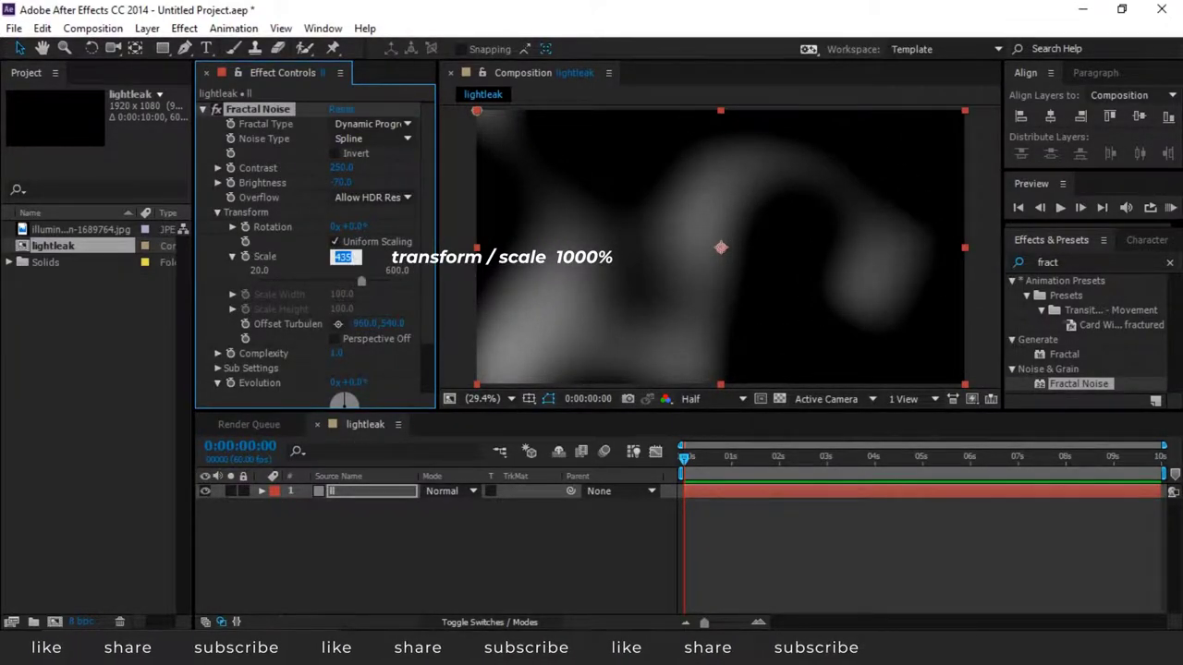
pyautogui.write('1000')
pyautogui.press('Return')
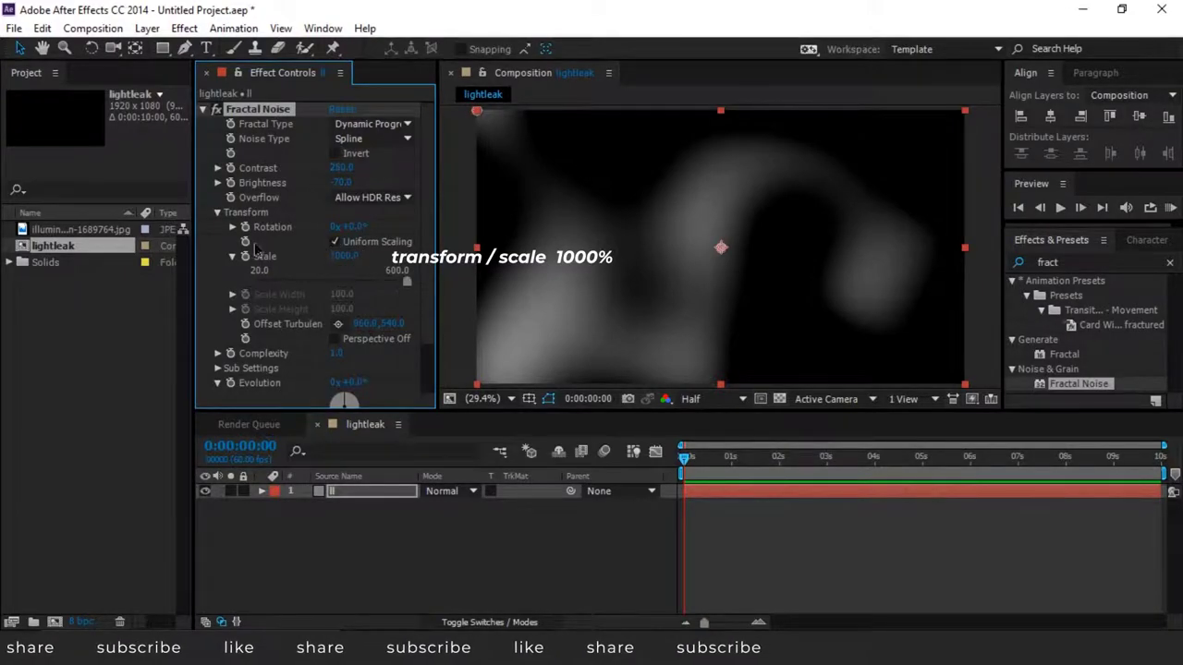
pyautogui.scroll(-1, 374, 370)
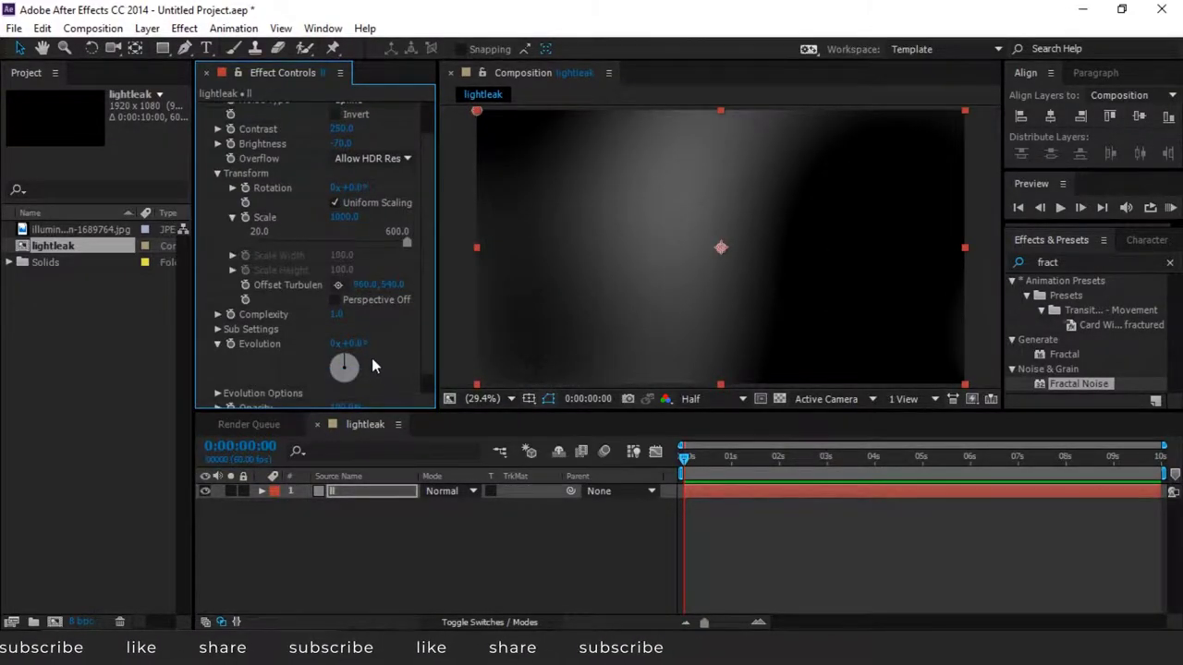
pyautogui.moveTo(349, 344)
pyautogui.mouseDown()
pyautogui.moveTo(667, 360)
pyautogui.moveTo(339, 370)
pyautogui.mouseUp()
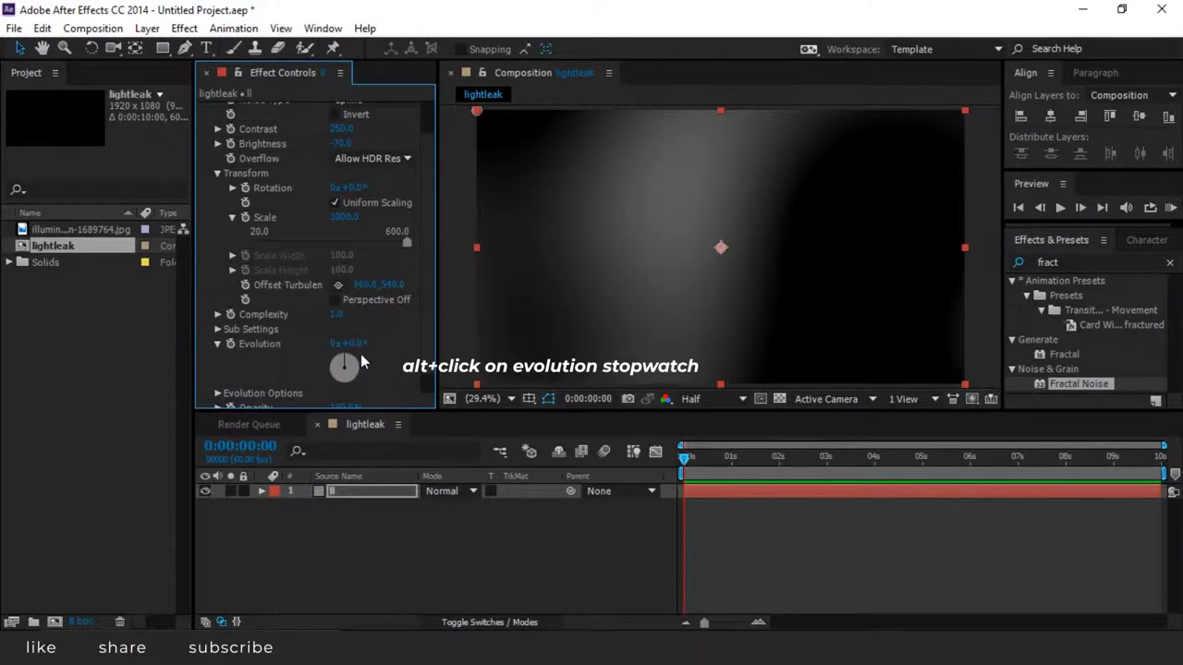
# Give Evolution the expression time*300 so the glow evolves continuously
pyautogui.keyDown('alt'); pyautogui.click(231, 345); pyautogui.keyUp('alt')
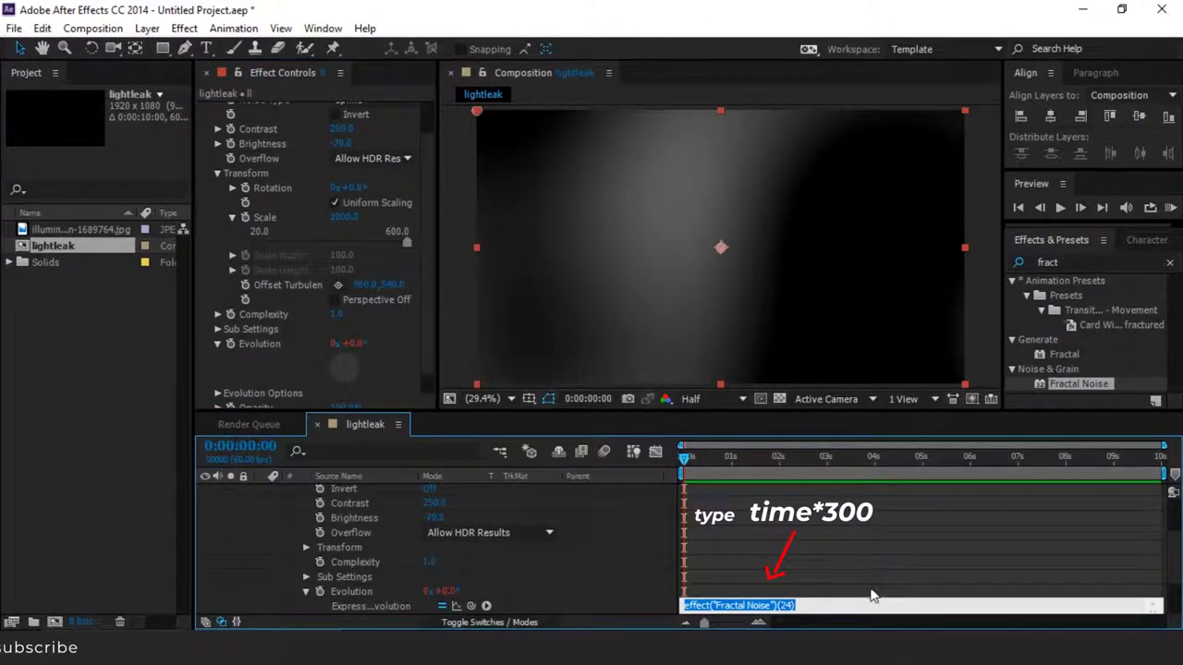
pyautogui.write('time*300')
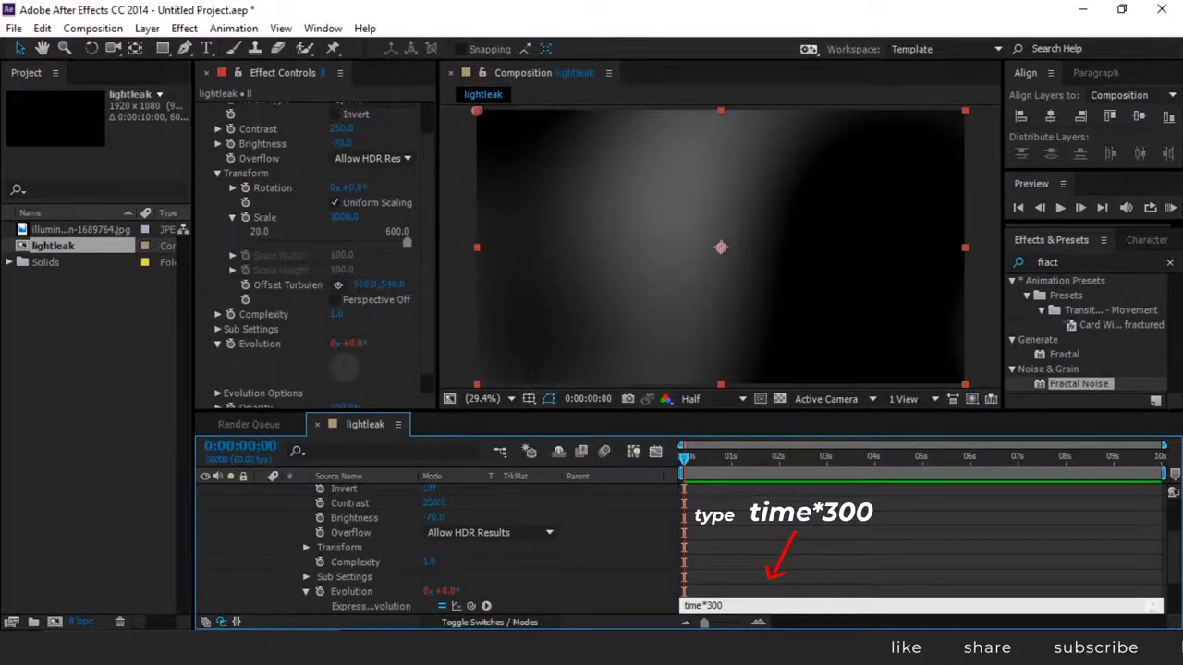
pyautogui.click(865, 588)
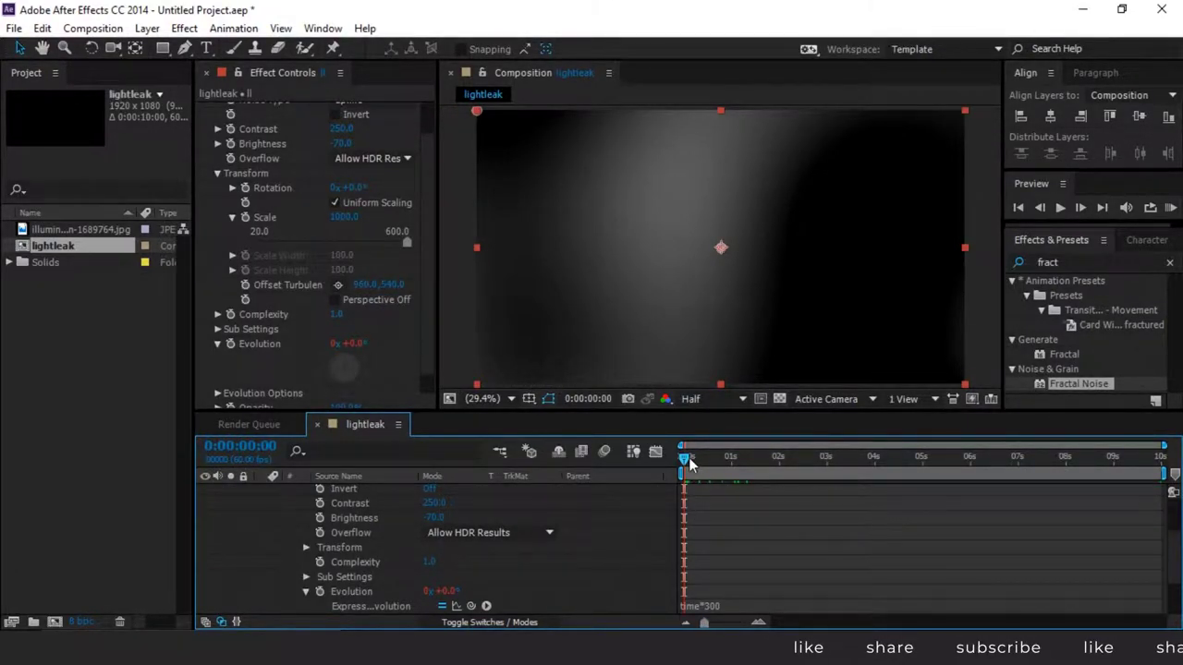
# Preview the drifting glow, stop at 0:00:01:15, and collapse the effect and layer properties
pyautogui.press('space')
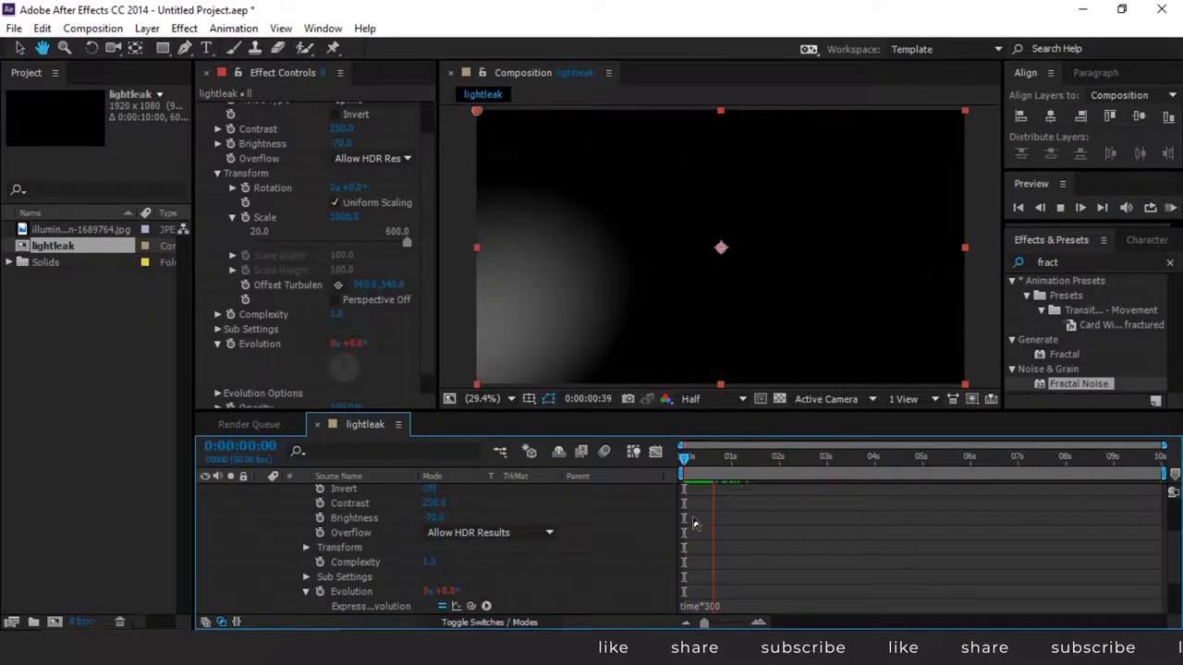
pyautogui.press('space')
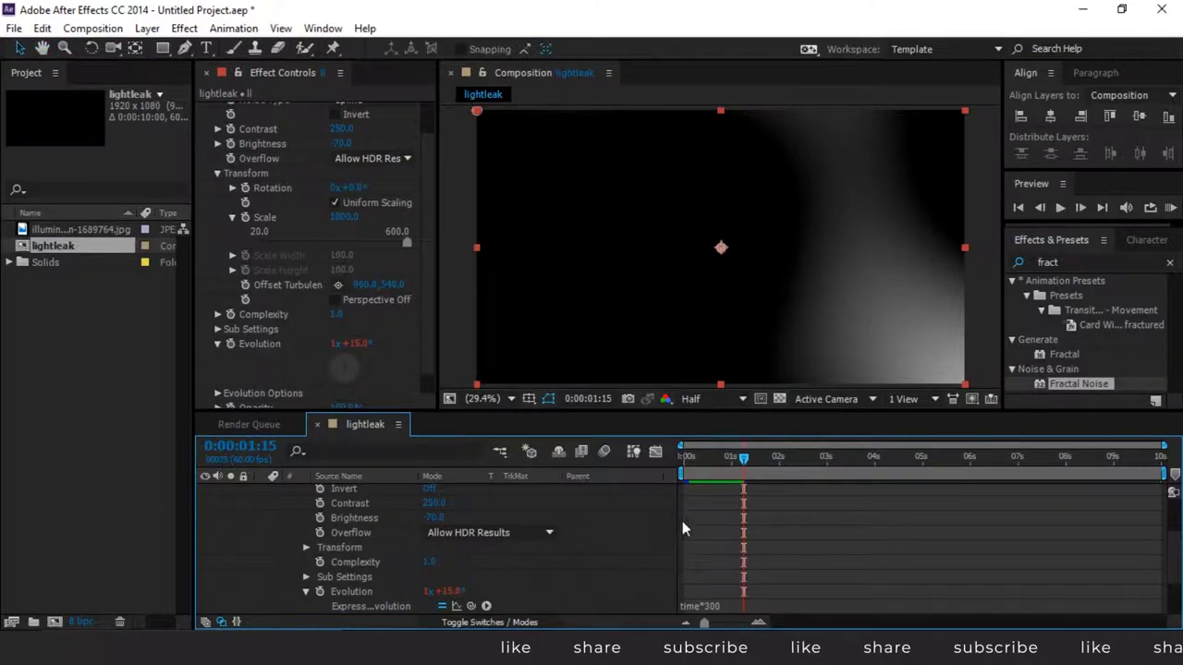
pyautogui.click(217, 173)
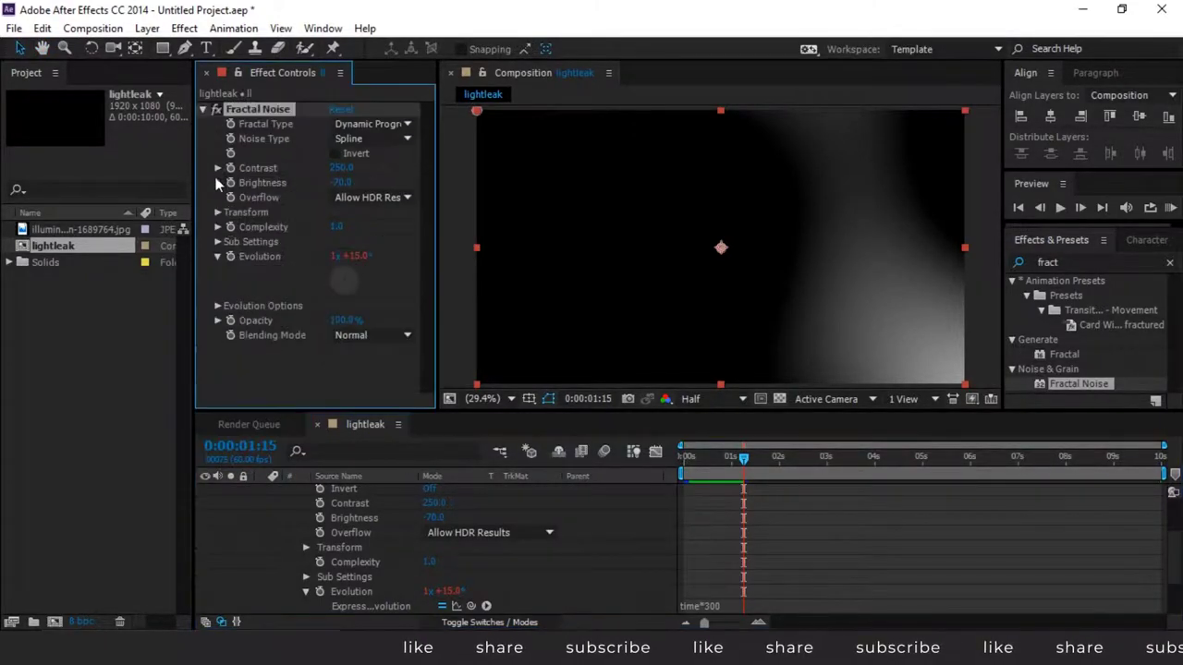
pyautogui.click(202, 109)
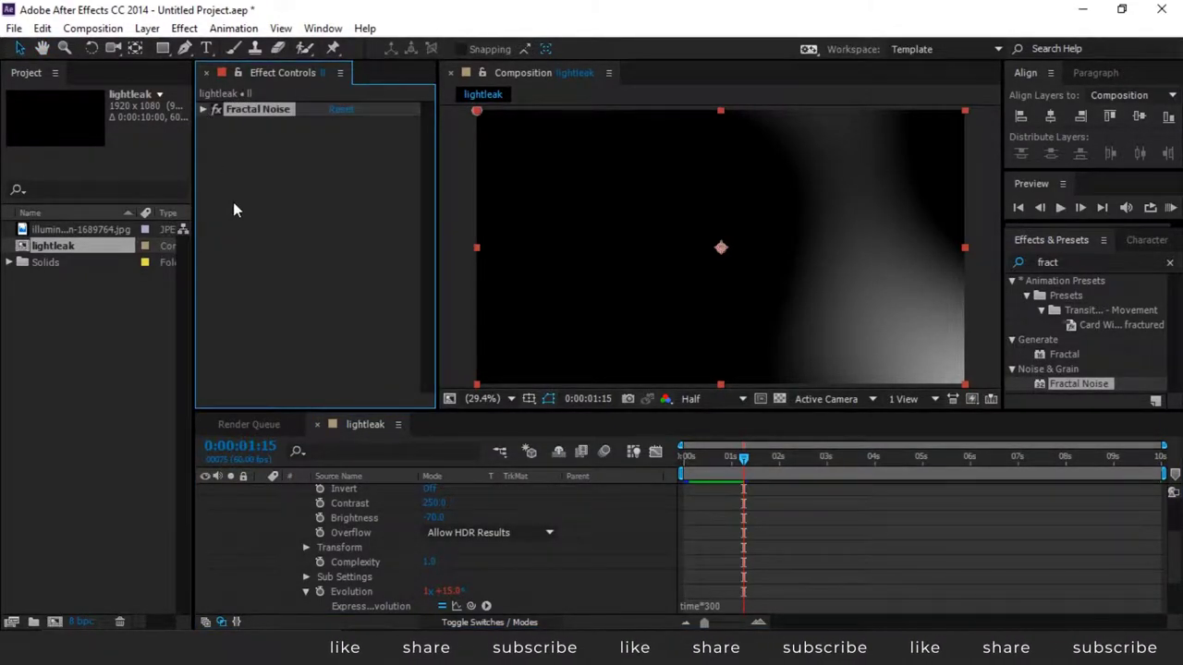
pyautogui.click(282, 512)
pyautogui.scroll(5, 278, 529)
pyautogui.click(262, 490)
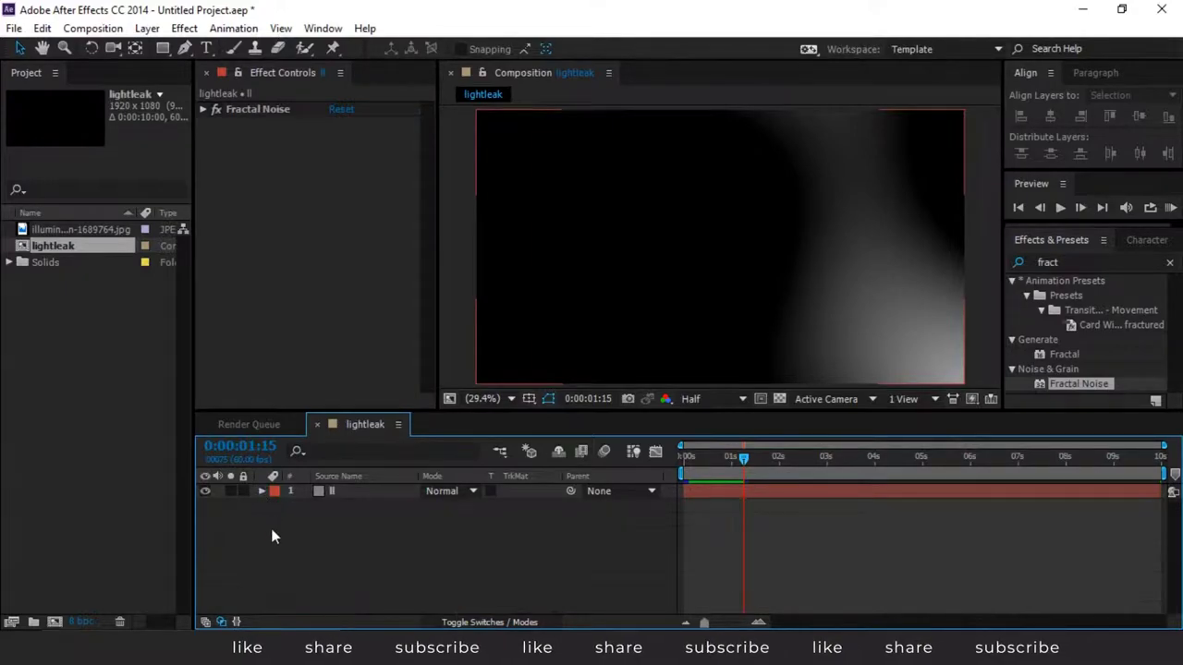
# Search effects for 'hue' and apply Hue/Saturation to the ll layer
pyautogui.click(330, 490)
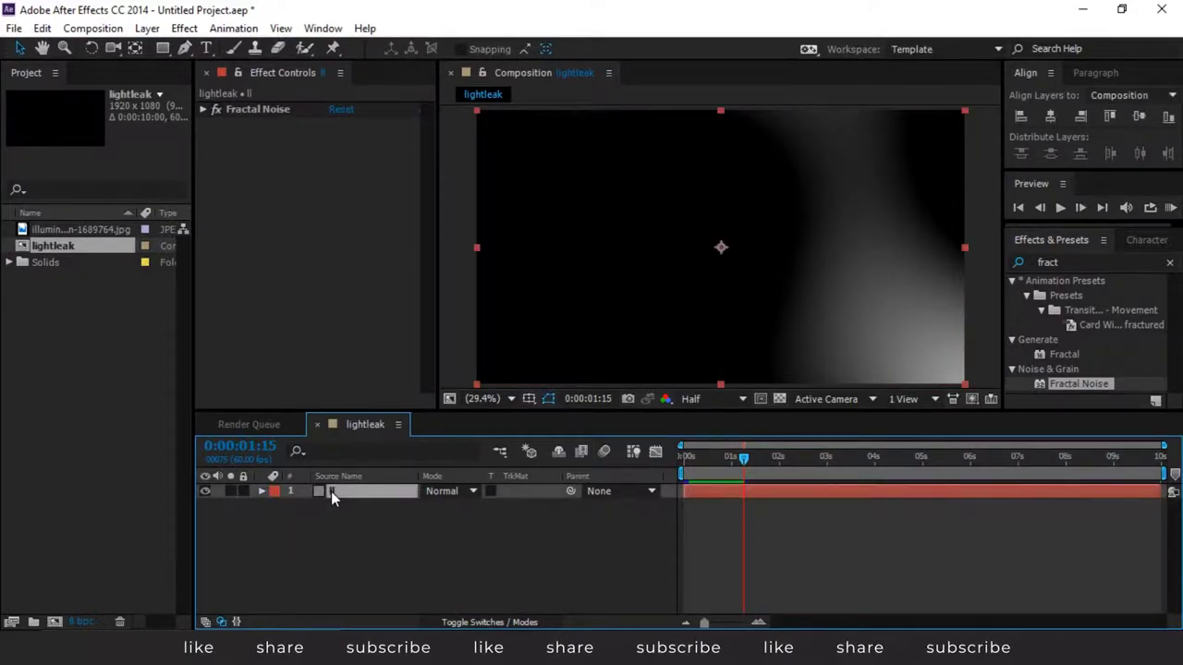
pyautogui.click(1067, 262)
pyautogui.write('h')
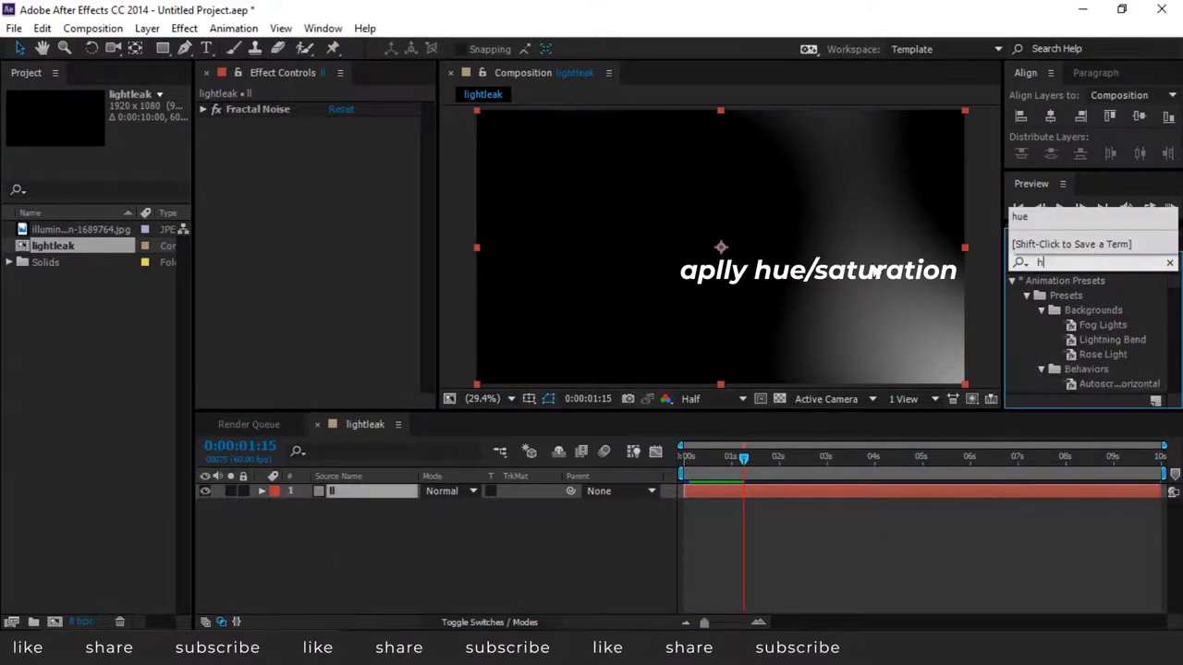
pyautogui.write('ue')
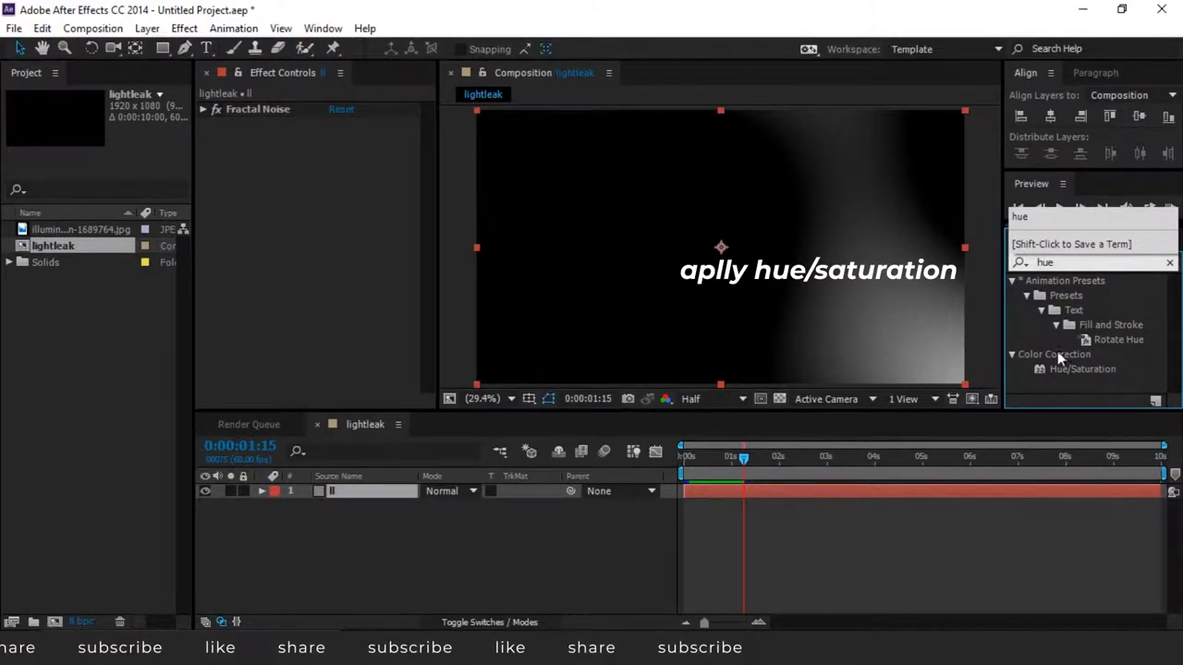
pyautogui.moveTo(1060, 370); pyautogui.dragTo(385, 493)
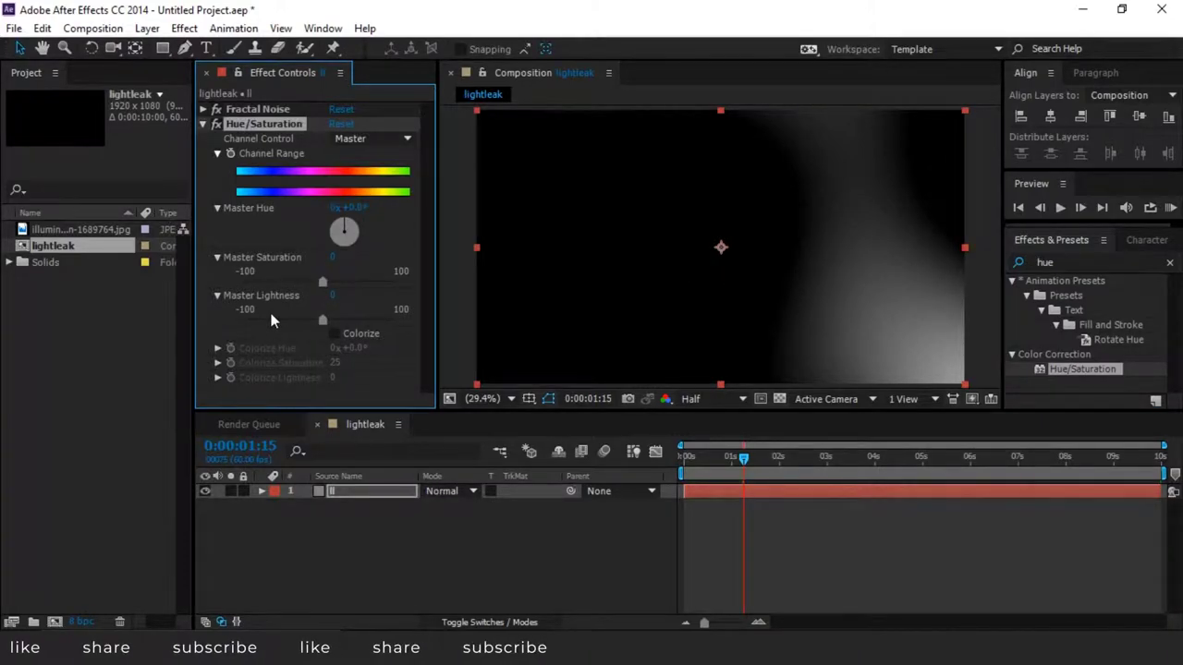
# Enable Colorize at saturation 100, test other hues, then undo back to red
pyautogui.click(335, 333)
pyautogui.write('100')
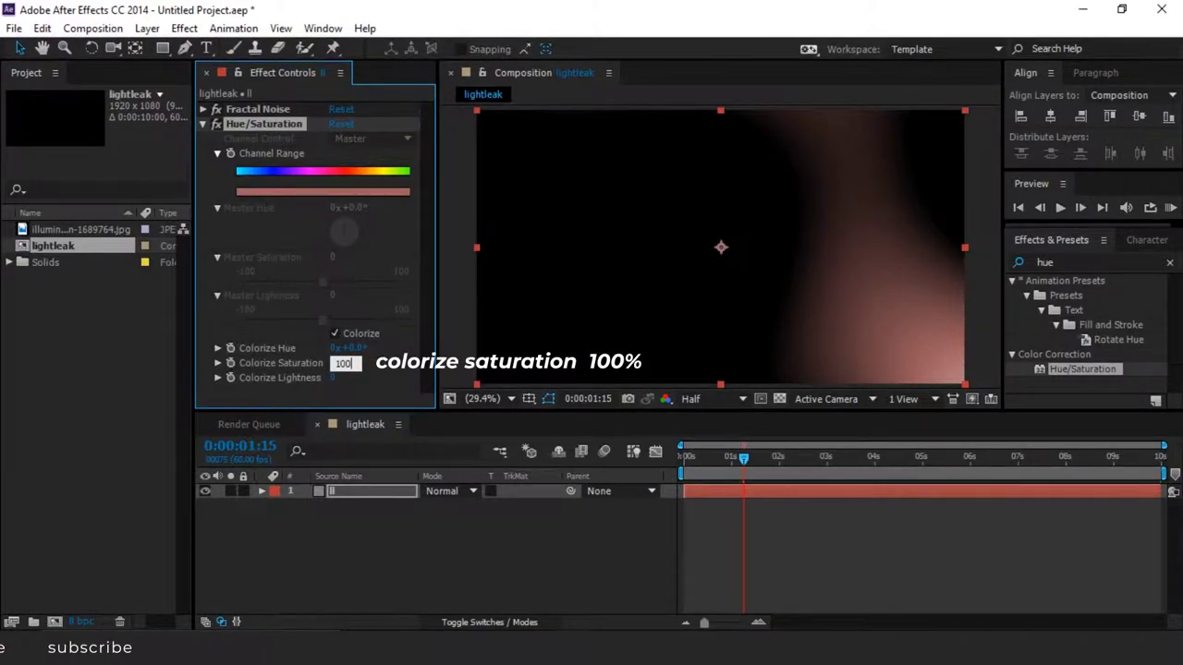
pyautogui.press('Return')
pyautogui.click(501, 552)
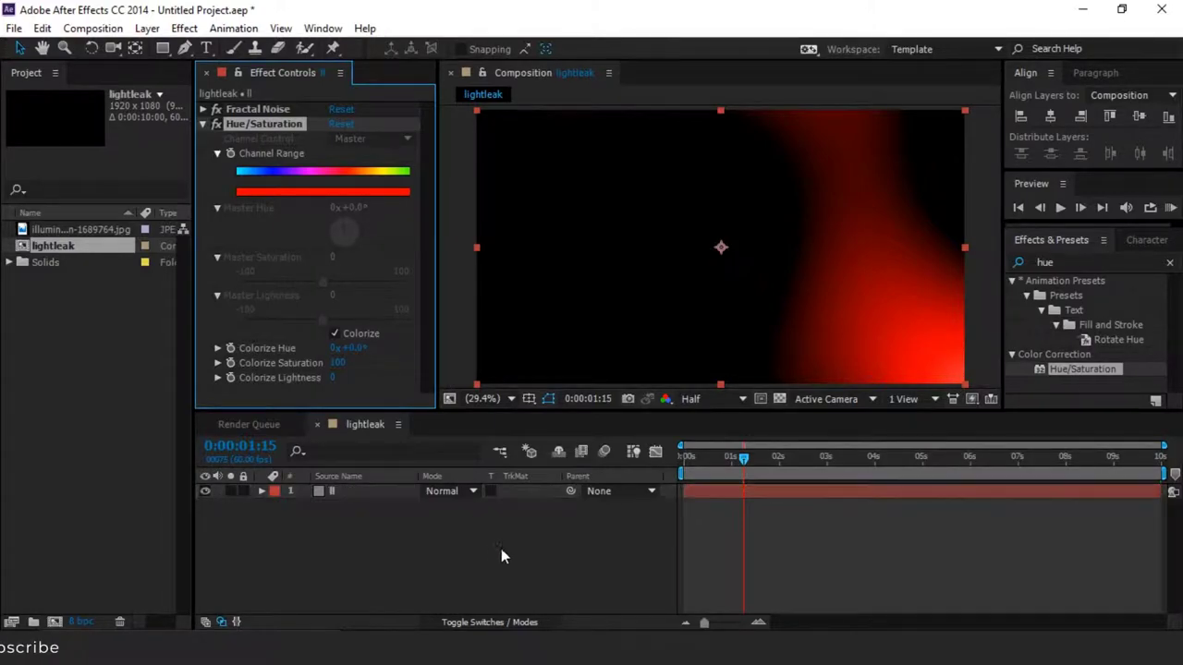
pyautogui.moveTo(354, 352); pyautogui.dragTo(674, 371)
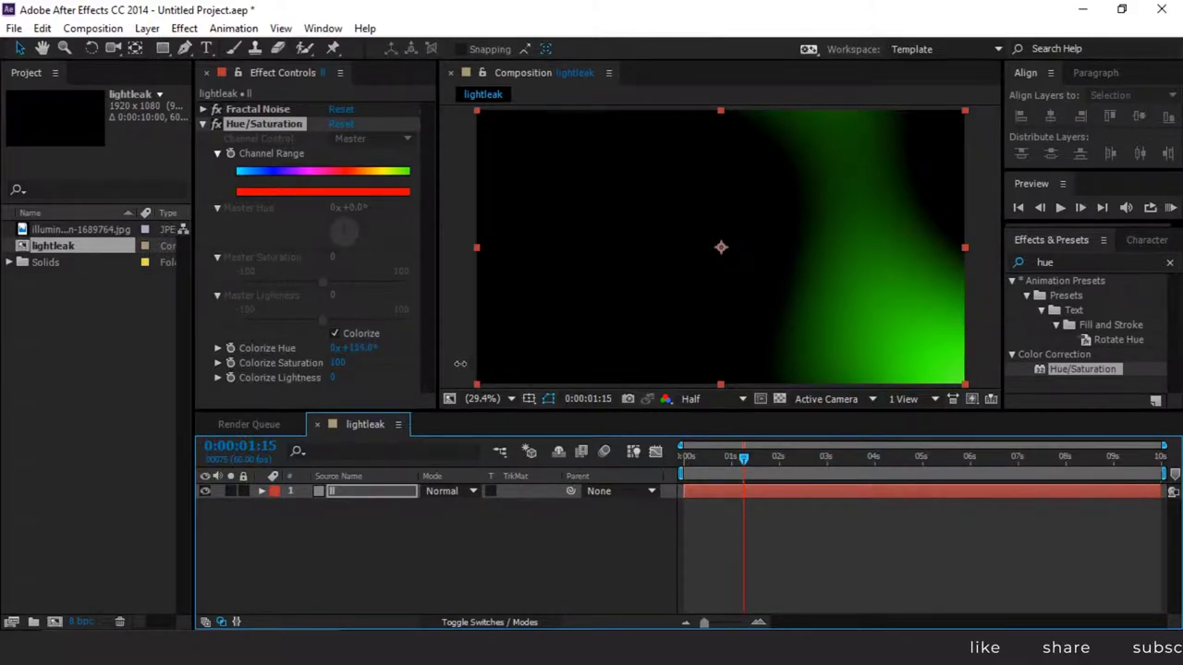
pyautogui.moveTo(673, 371); pyautogui.dragTo(460, 364)
pyautogui.hotkey('ctrl', 'z')
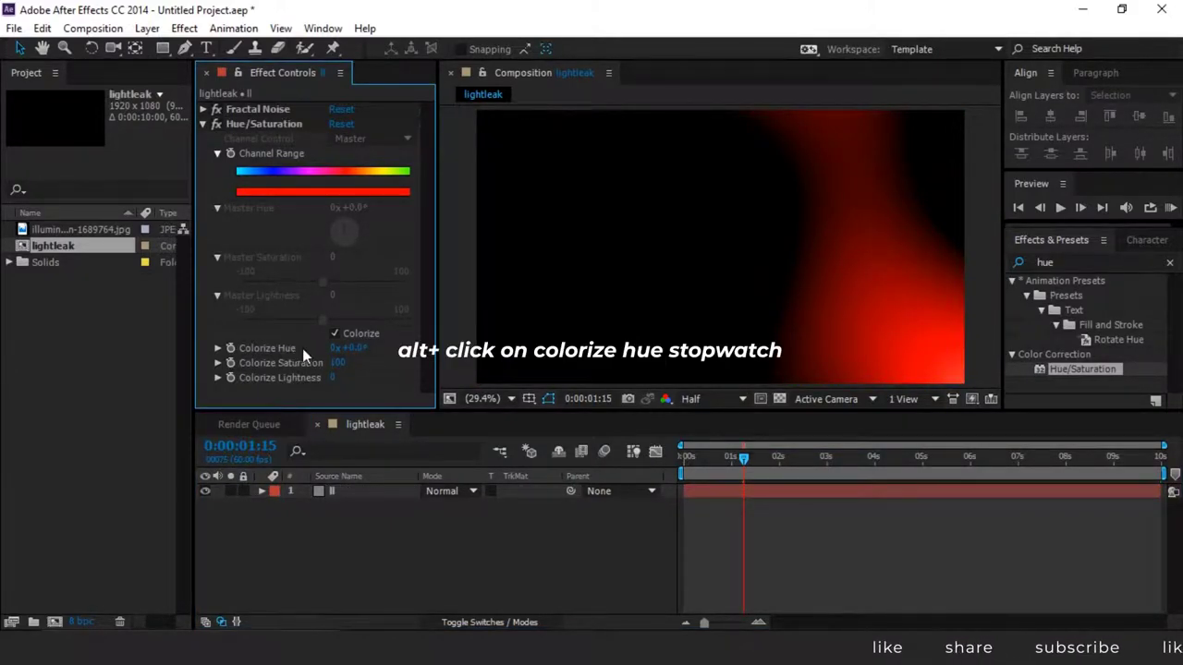
# Add the expression wiggle(2,300) to Colorize Hue
pyautogui.keyDown('alt'); pyautogui.click(231, 348); pyautogui.keyUp('alt')
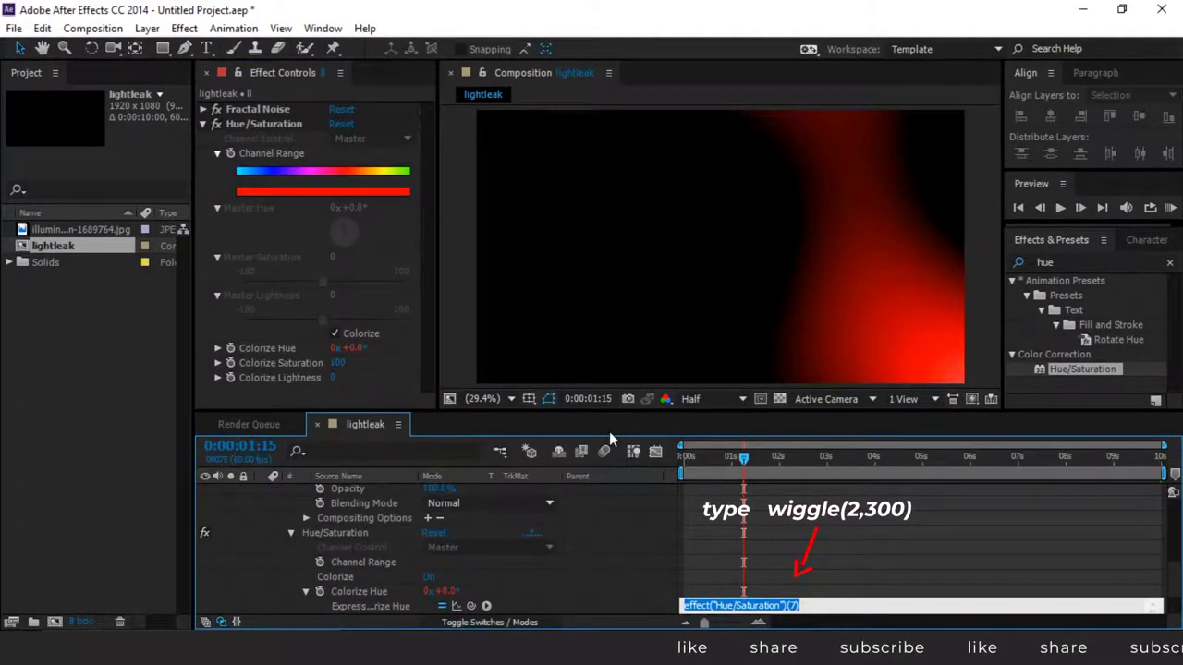
pyautogui.write('wiggle(2,300')
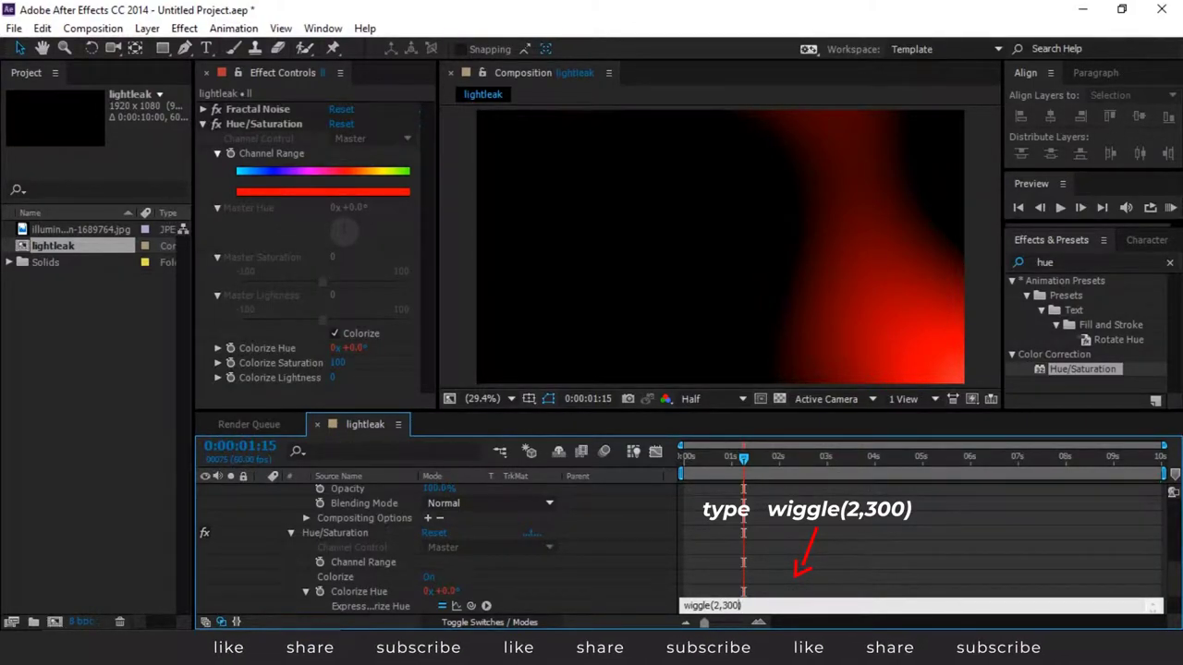
pyautogui.click(609, 432)
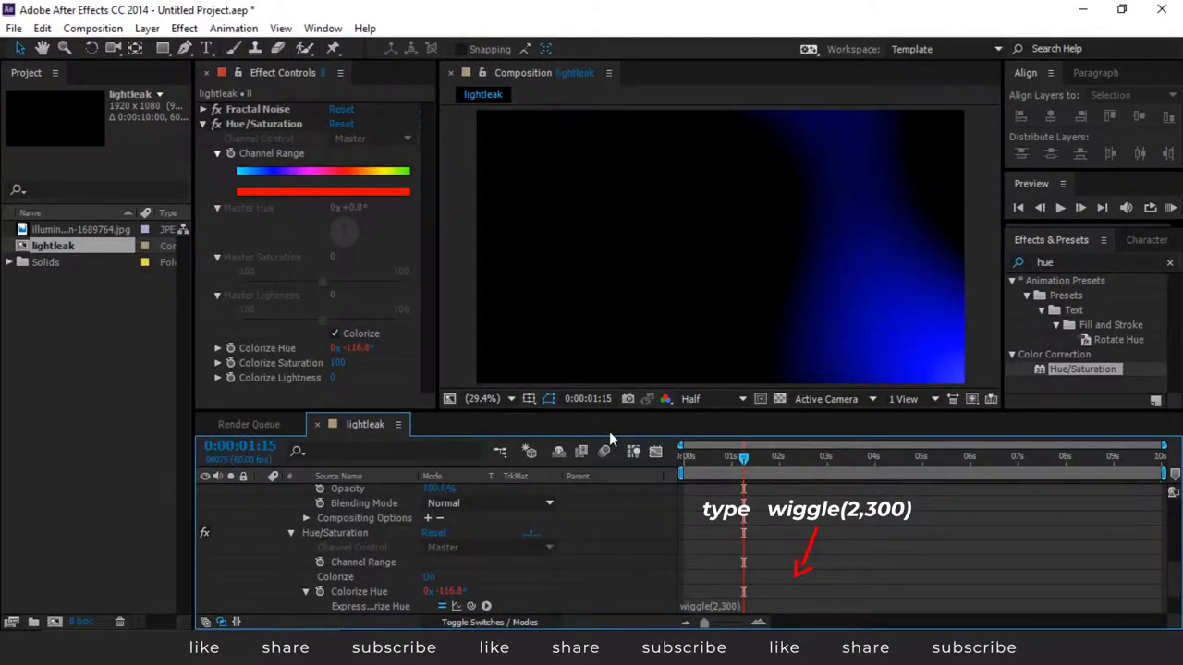
pyautogui.click(726, 459)
# Preview from the start and scrub the timeline to watch the hue shift
pyautogui.press('KP_0')
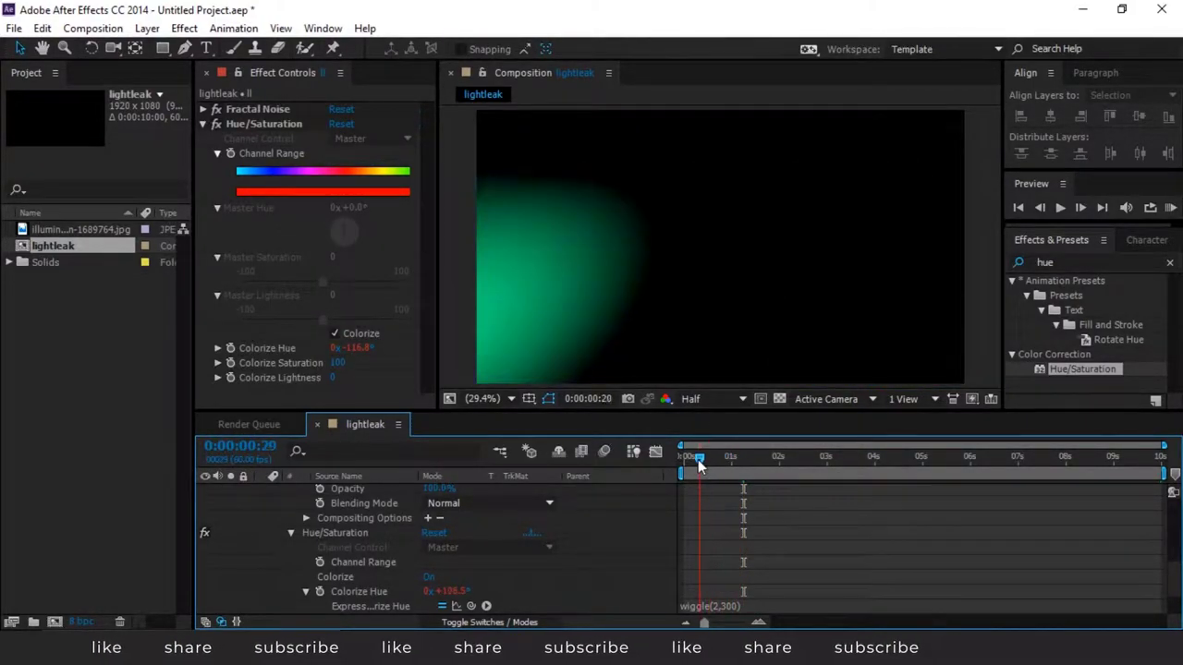
pyautogui.moveTo(728, 462)
pyautogui.mouseDown()
pyautogui.moveTo(841, 468)
pyautogui.moveTo(642, 523)
pyautogui.mouseUp()
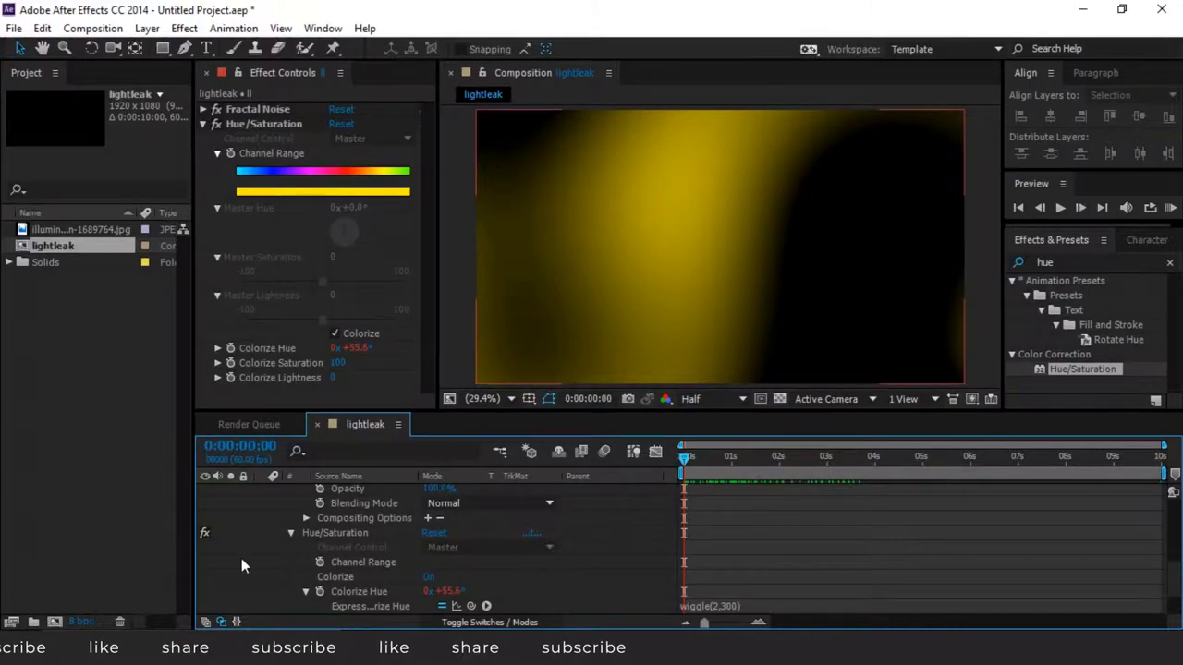
pyautogui.scroll(3, 241, 558)
# Collapse the light leak layer's effect properties and leave the layer selected
pyautogui.scroll(3, 241, 558)
pyautogui.click(259, 493)
pyautogui.click(262, 491)
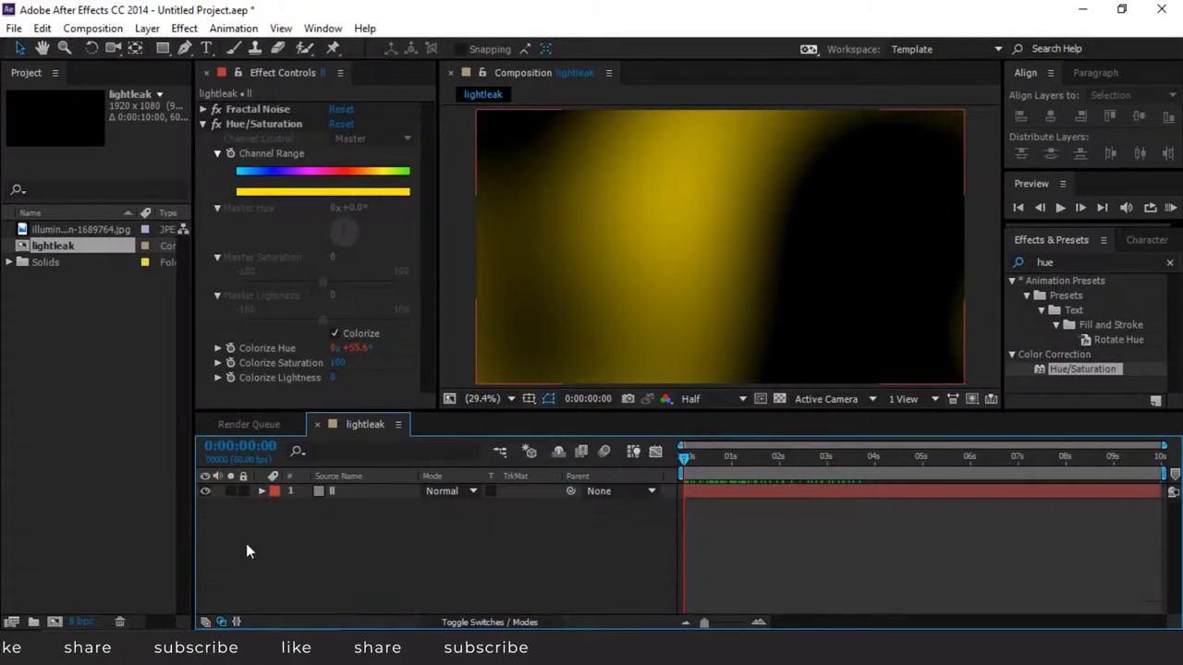
pyautogui.click(246, 543)
pyautogui.click(364, 491)
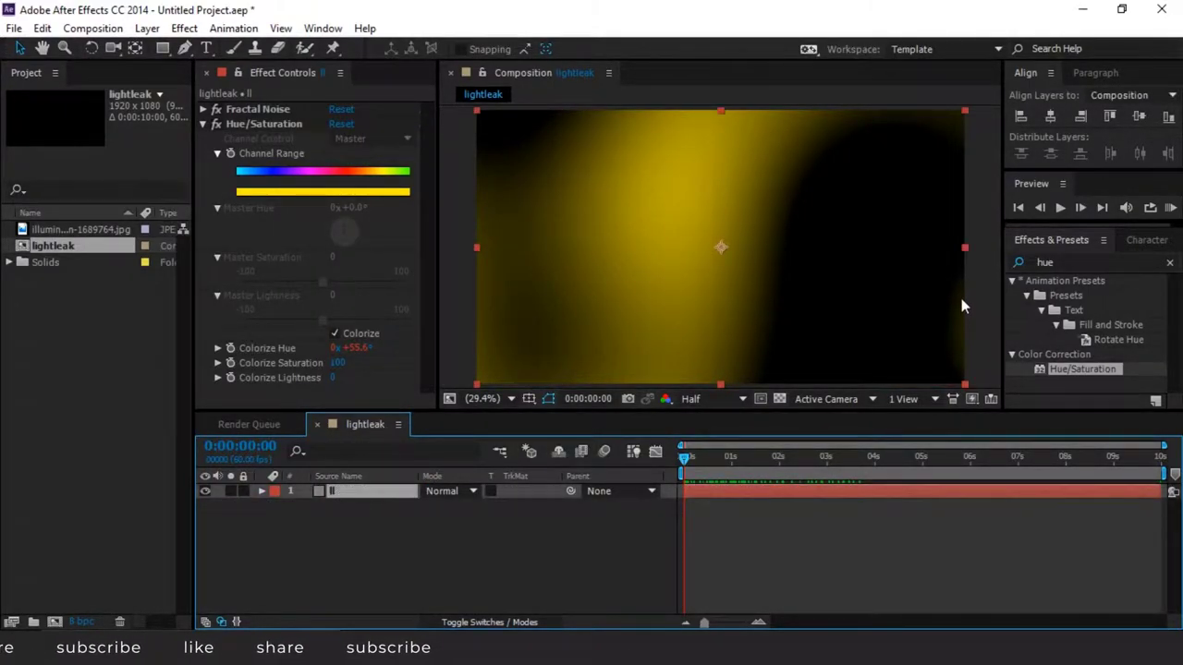
# Apply Fast Blur to the light leak layer with Repeat Edge Pixels turned on
pyautogui.hotkey('ctrl', '5')
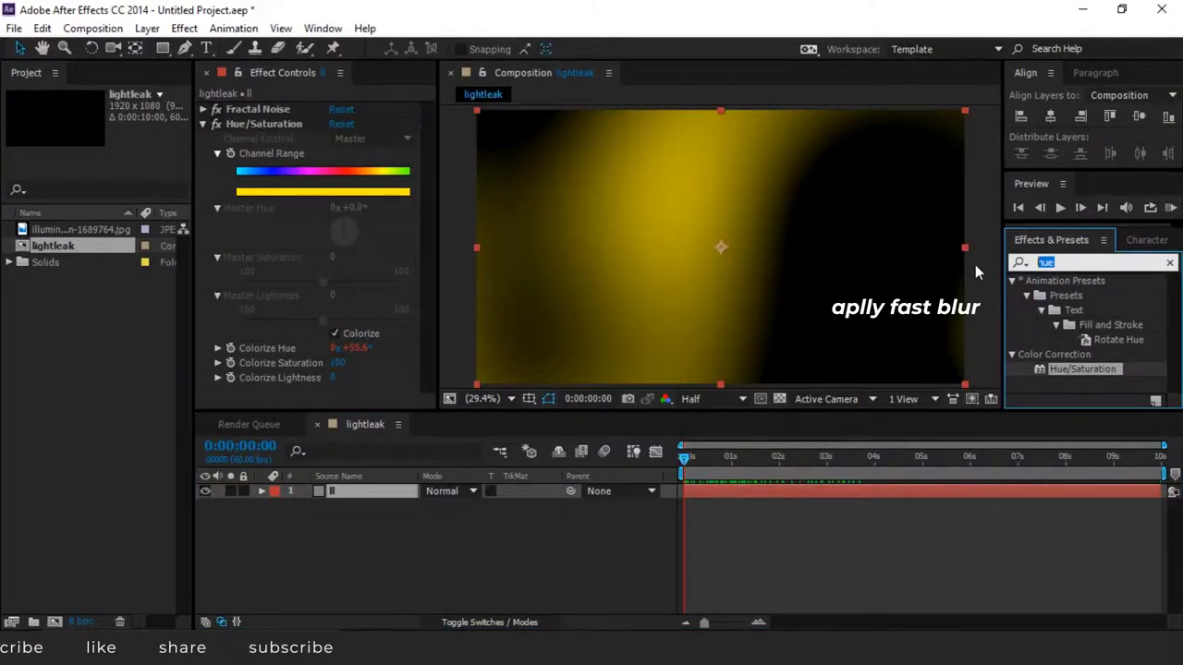
pyautogui.write('fast b')
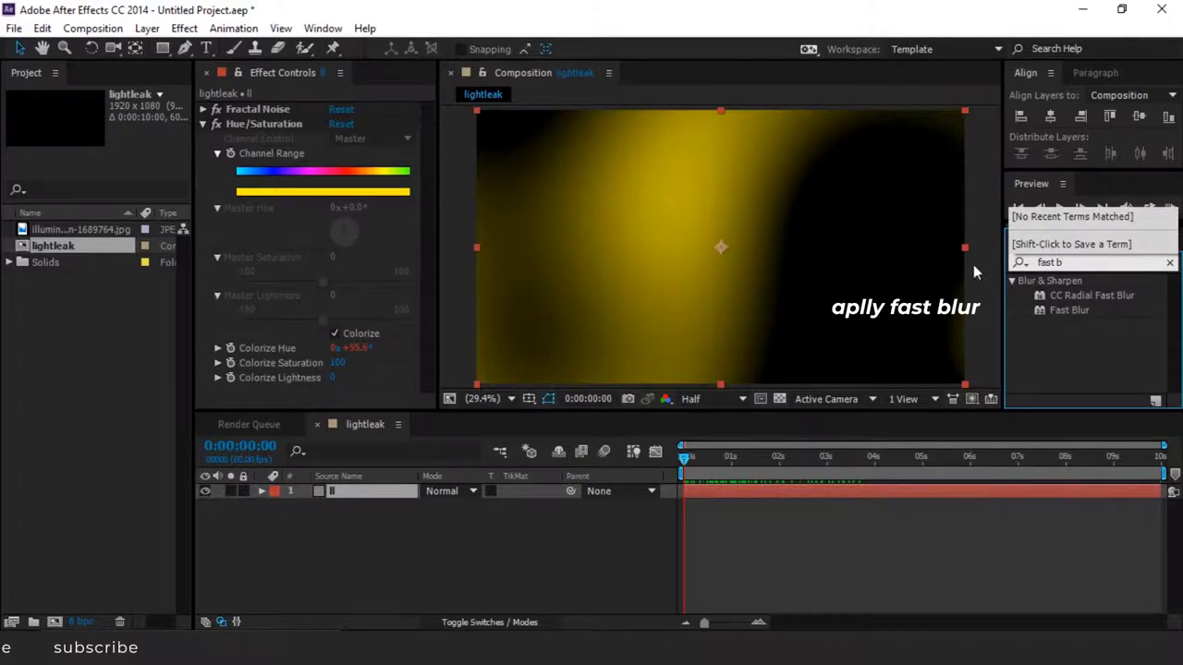
pyautogui.click(1072, 312)
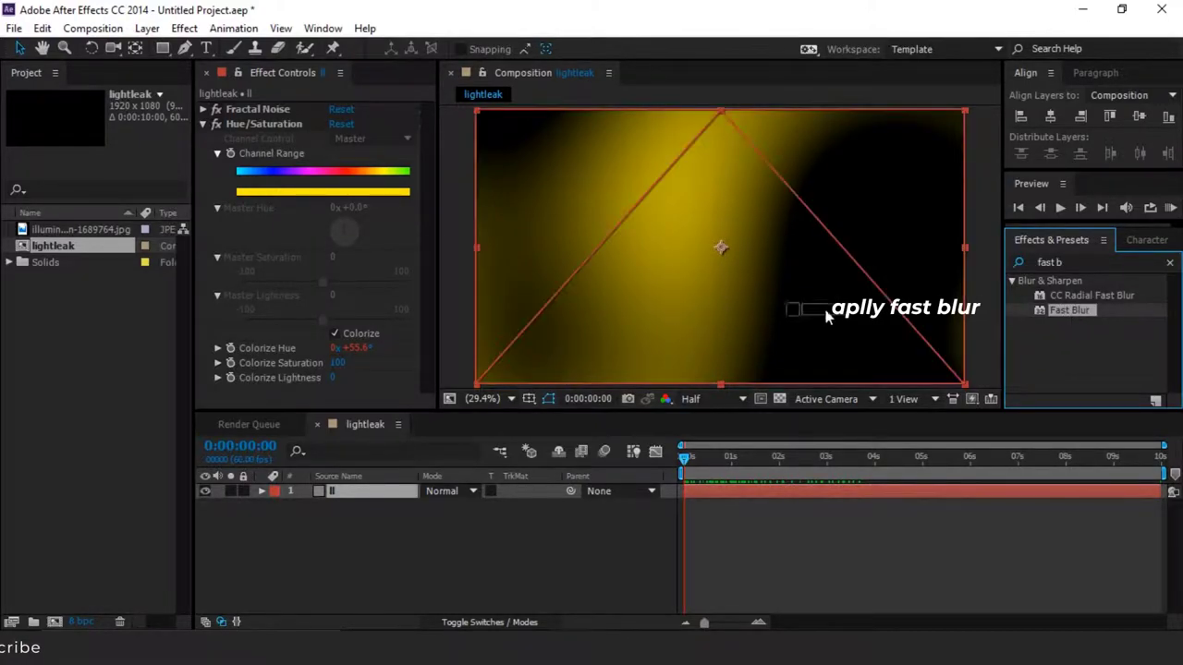
pyautogui.moveTo(1072, 310); pyautogui.dragTo(391, 490)
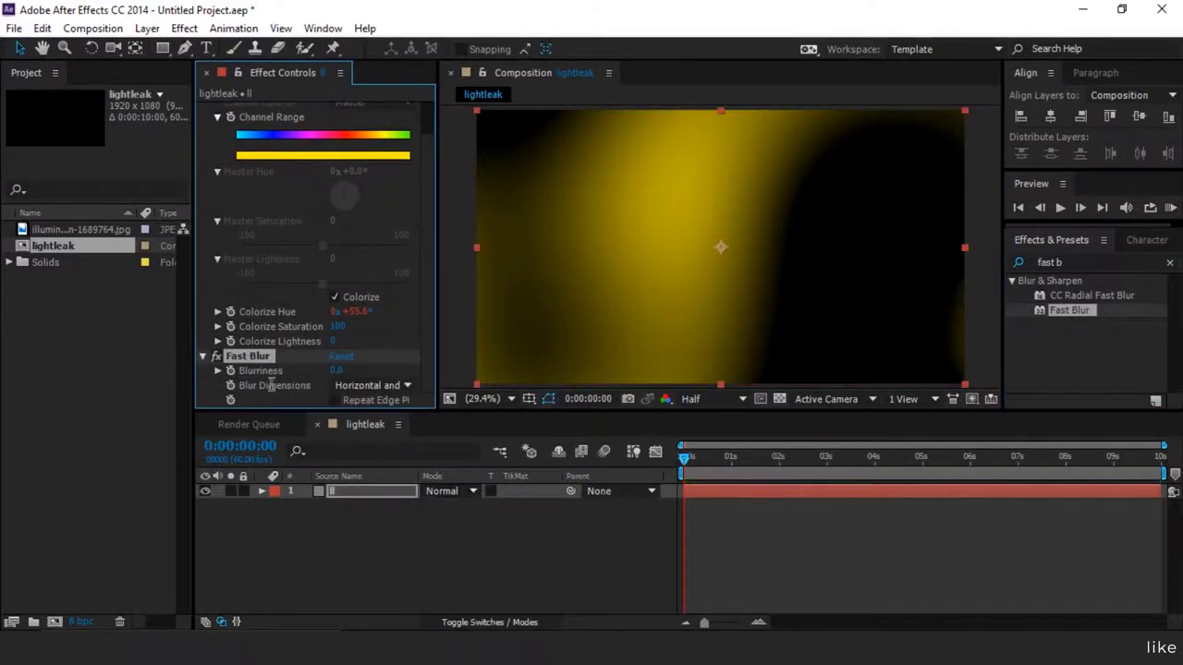
pyautogui.click(335, 401)
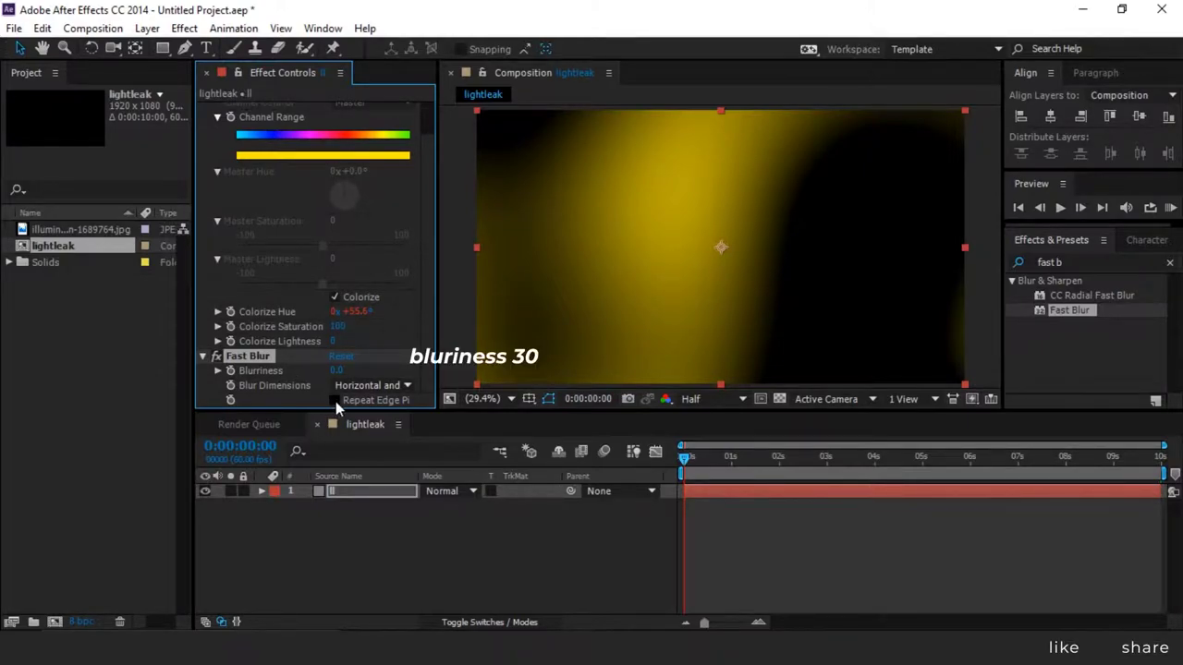
pyautogui.click(337, 372)
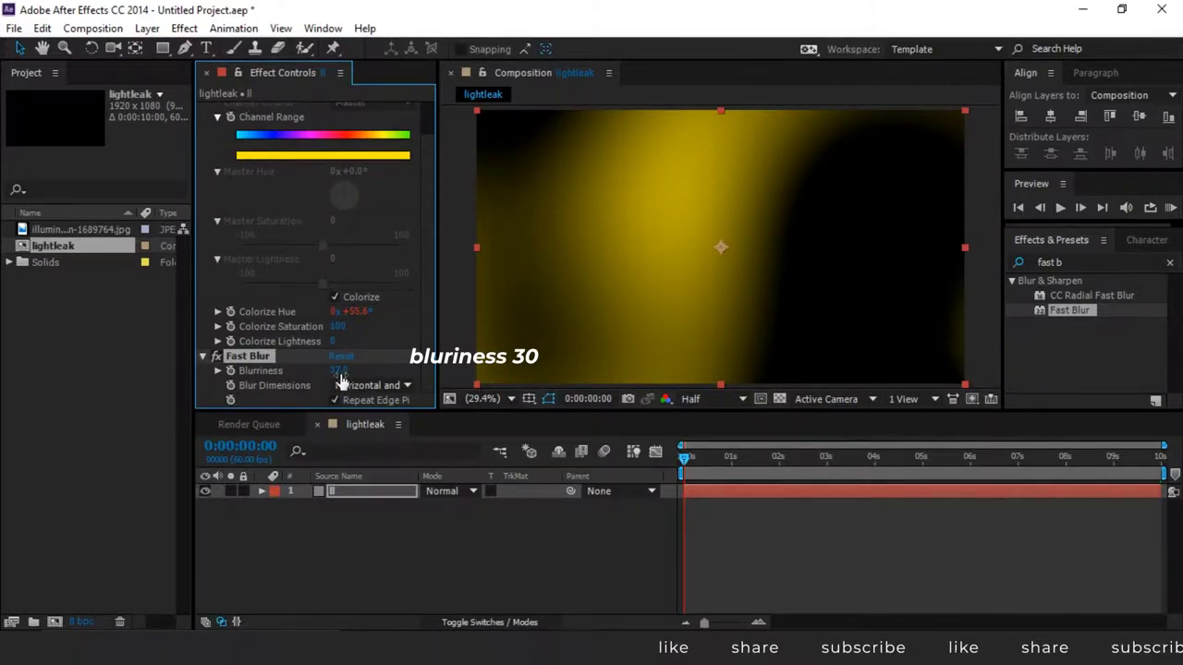
# Set Fast Blur's Blurriness to 30, after first trying 35, then deselect the light leak layer
pyautogui.click(339, 371)
pyautogui.write('35')
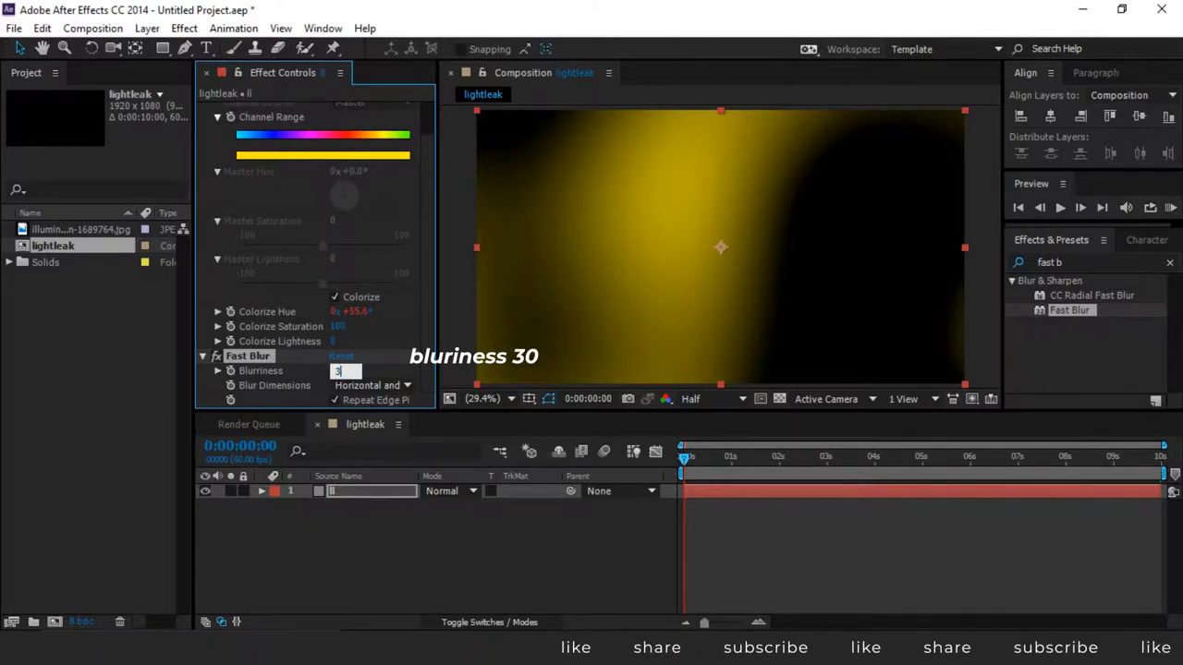
pyautogui.press('Return')
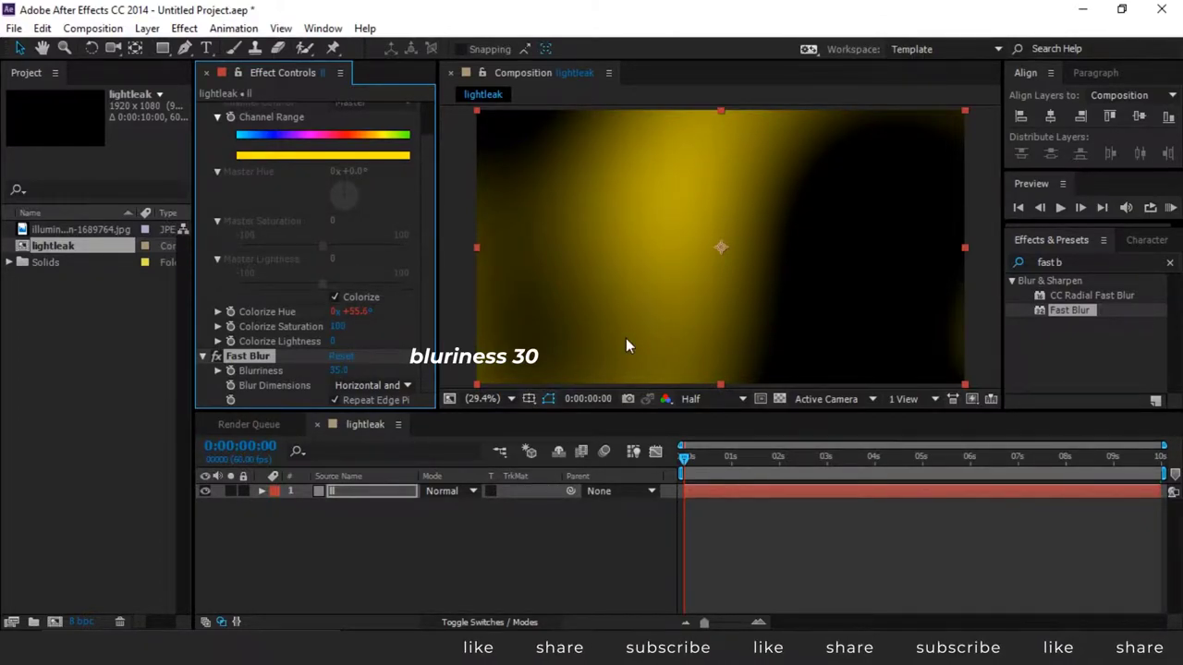
pyautogui.click(340, 372)
pyautogui.write('30')
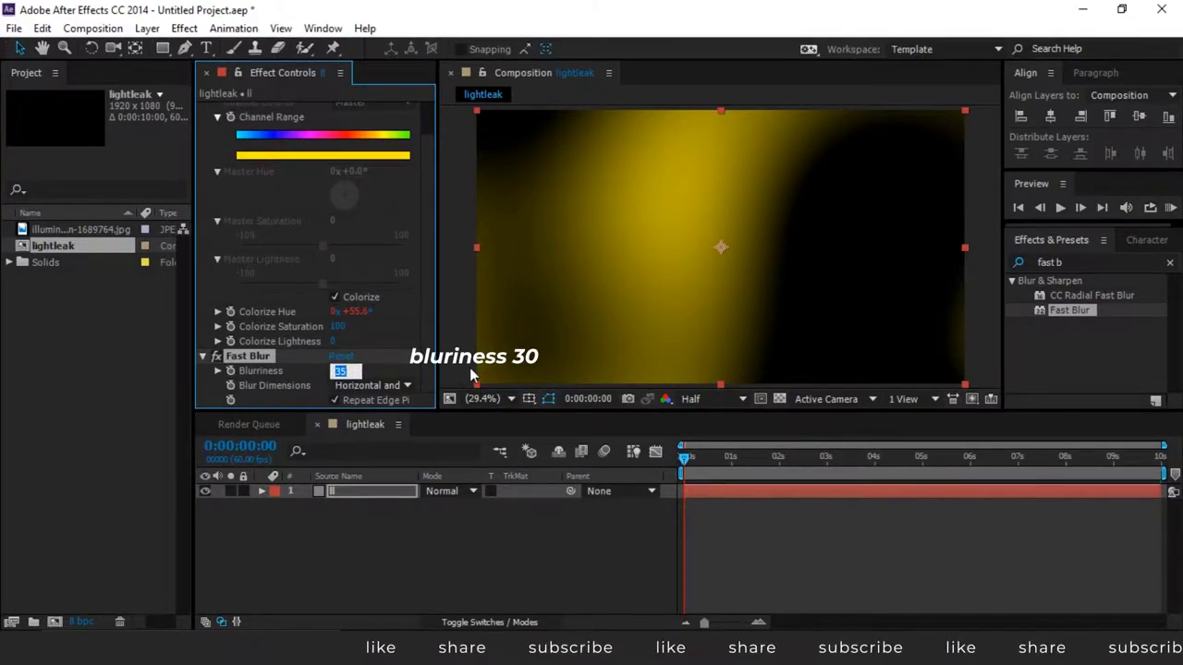
pyautogui.press('Return')
pyautogui.click(579, 582)
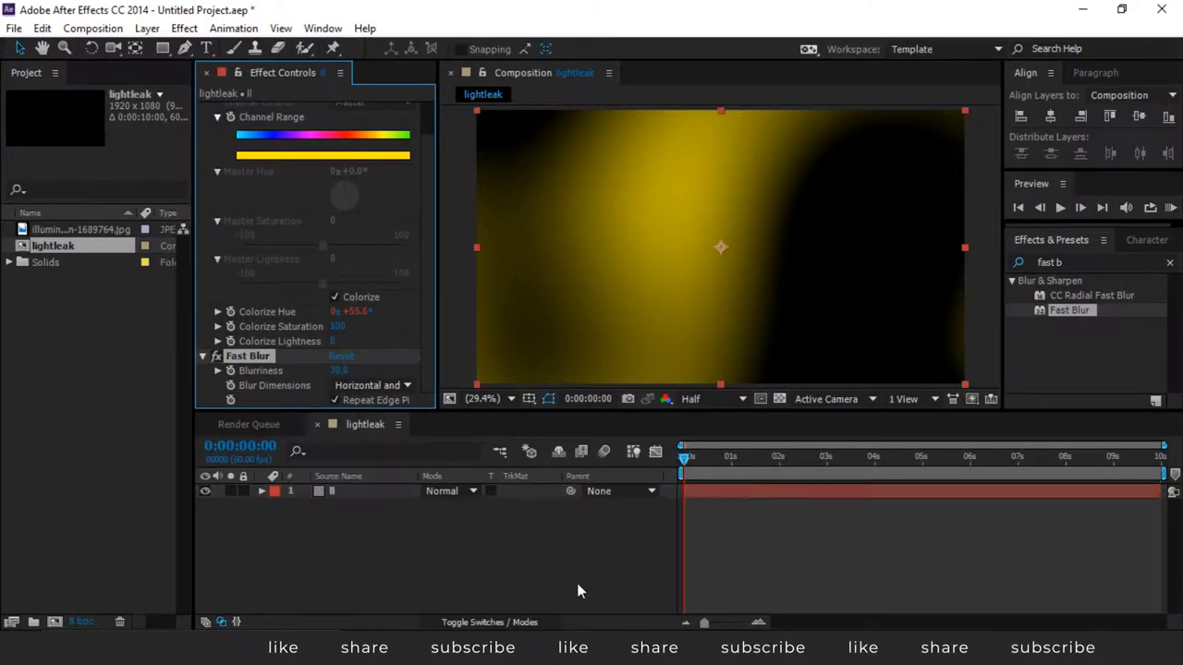
pyautogui.moveTo(696, 453)
pyautogui.mouseDown()
pyautogui.moveTo(785, 468)
pyautogui.moveTo(637, 478)
pyautogui.mouseUp()
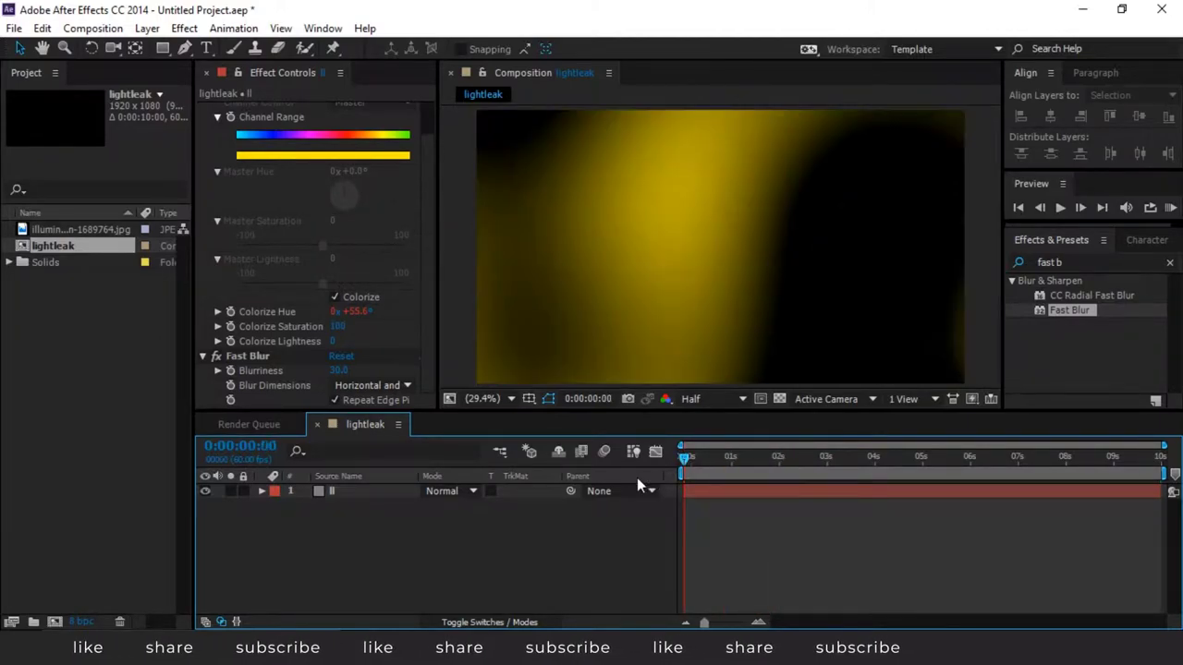
# Place the person photo from the Project panel beneath the light leak, keeping Normal mode
pyautogui.moveTo(68, 229); pyautogui.dragTo(375, 547)
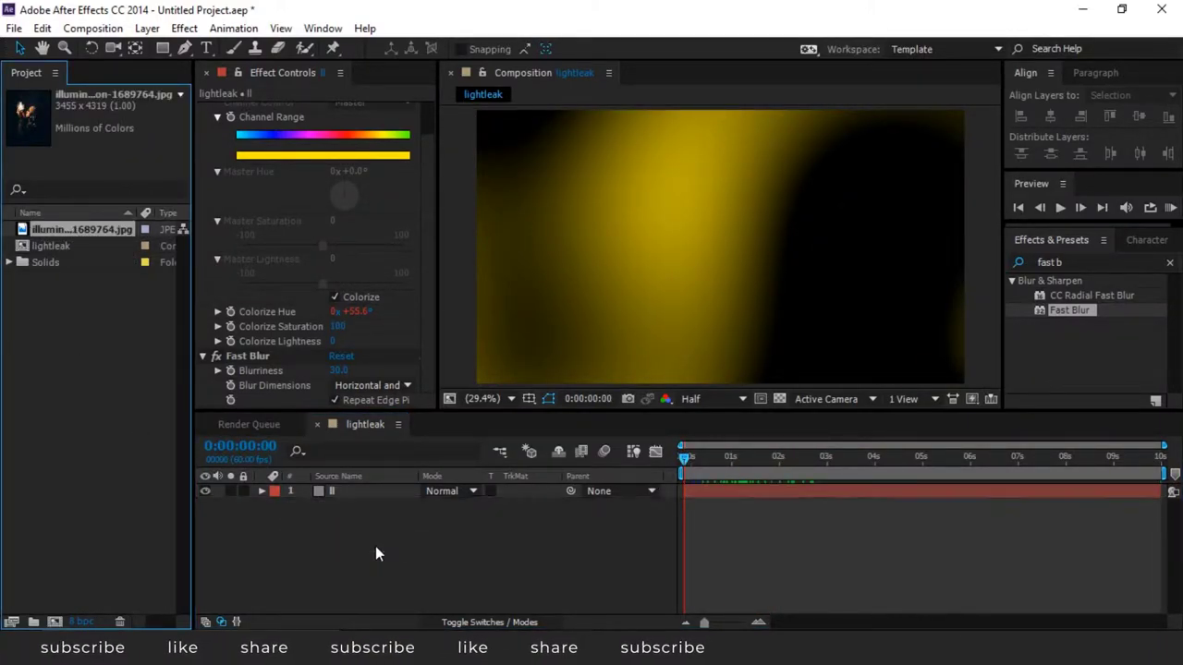
pyautogui.click(442, 505)
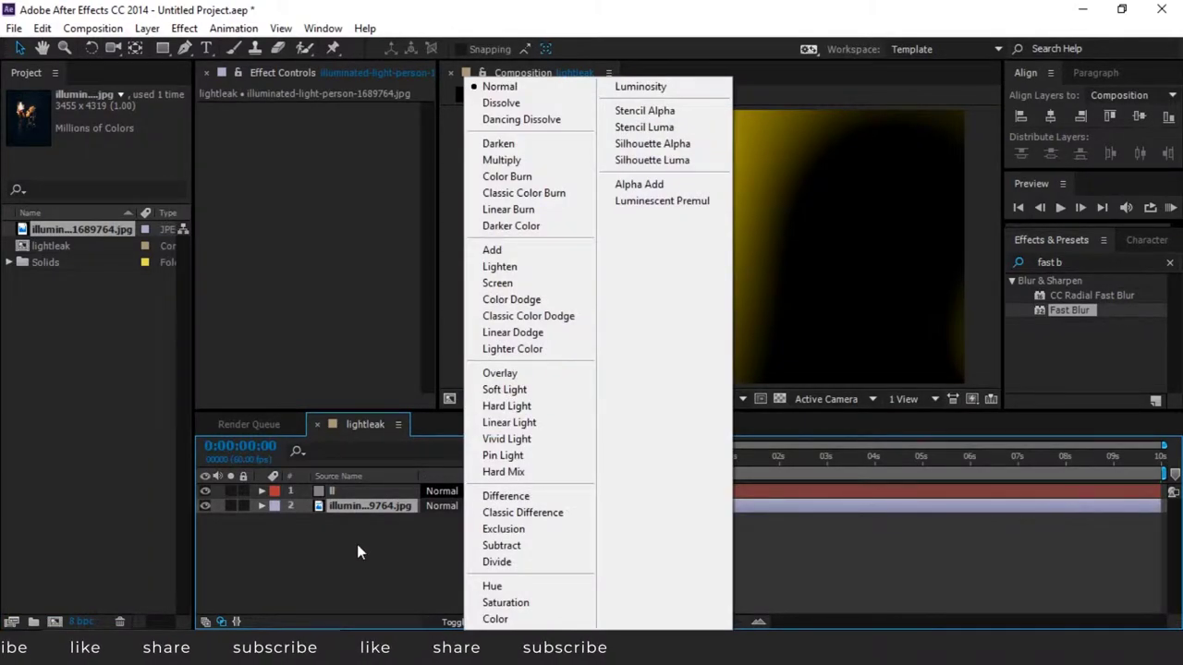
pyautogui.click(357, 545)
# Set the light leak layer's blend mode to Add
pyautogui.click(351, 490)
pyautogui.click(440, 490)
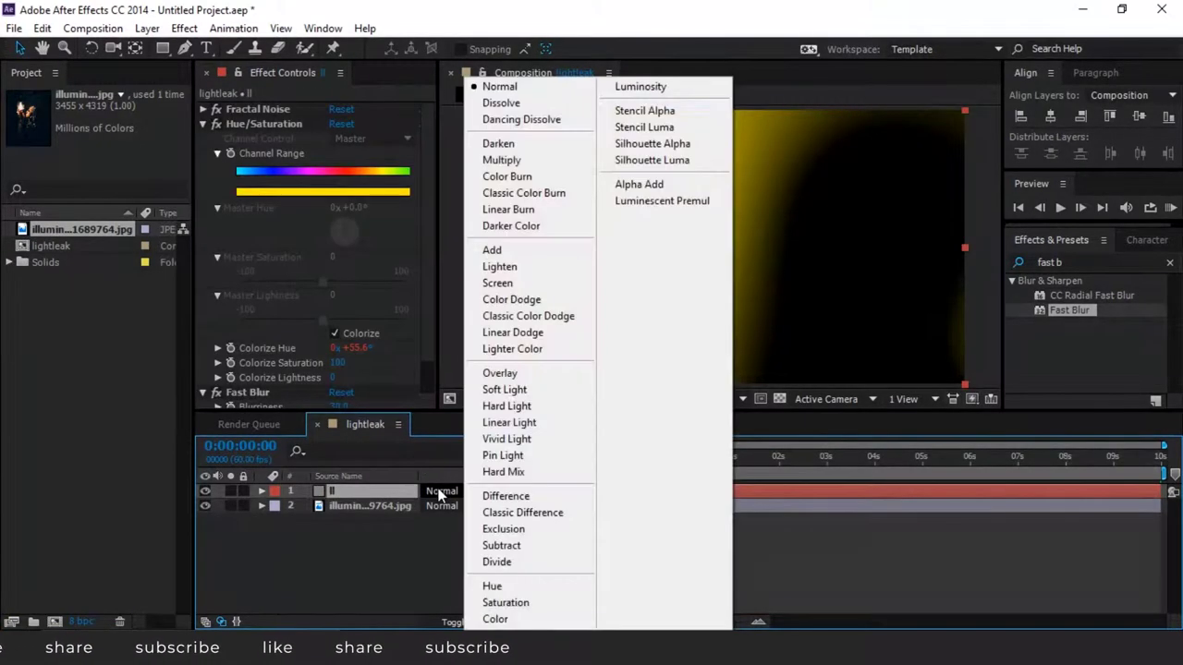
pyautogui.click(495, 256)
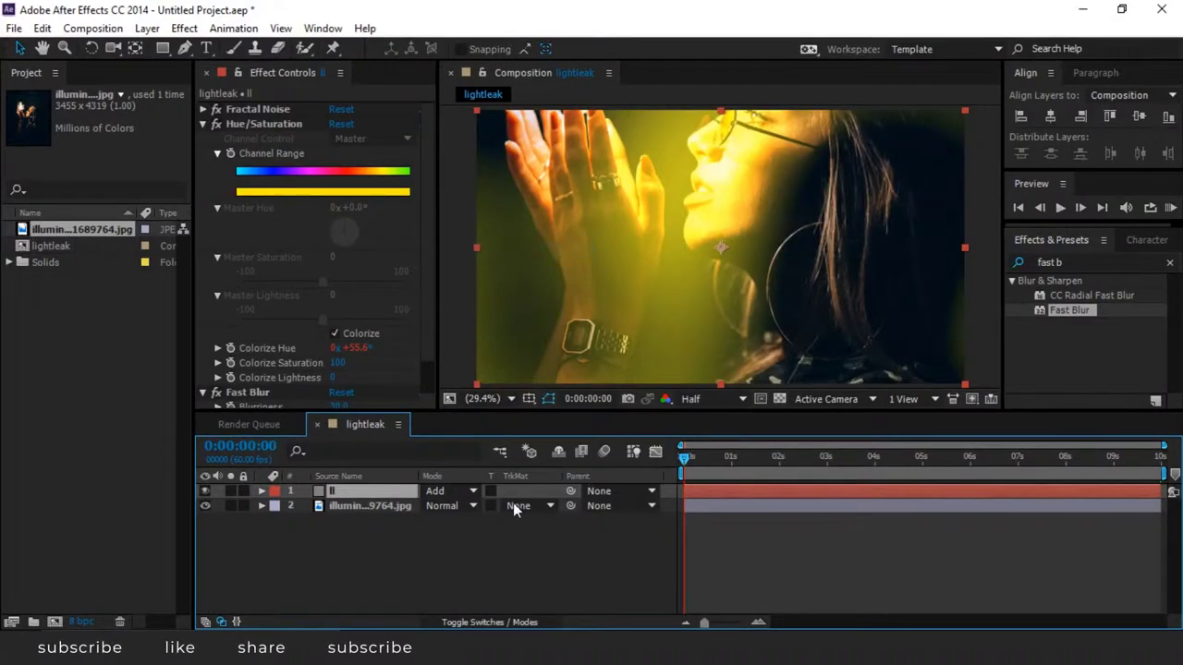
pyautogui.scroll(-2, 573, 351)
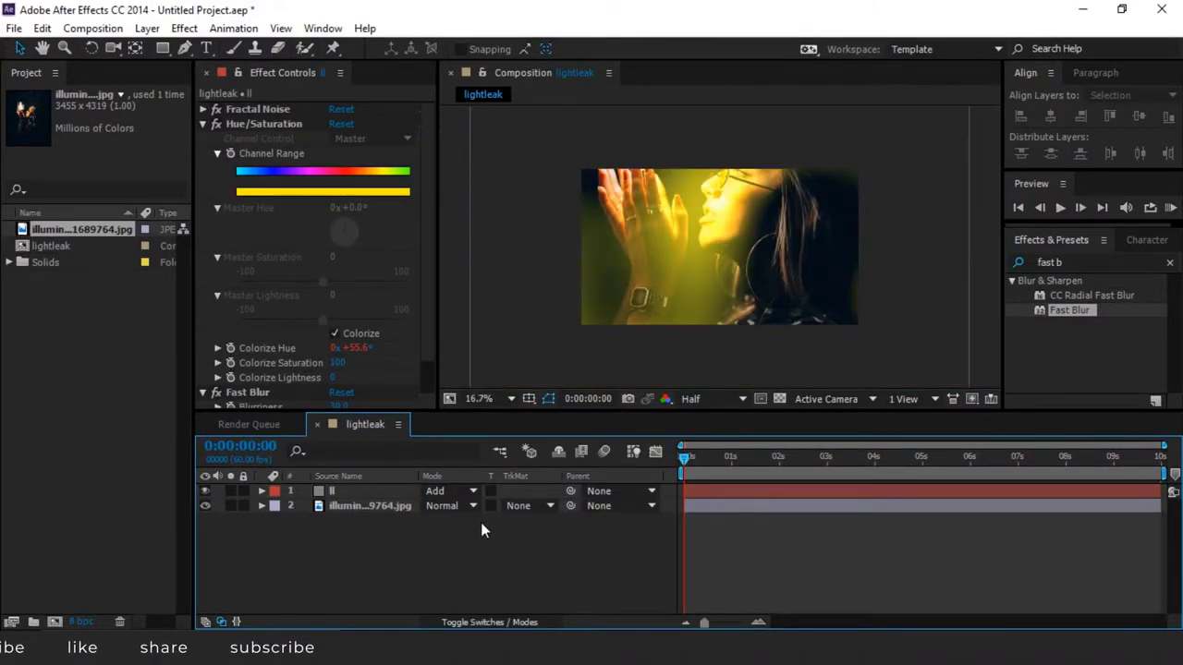
# Squeeze the photo layer horizontally to fit the composition width, then deselect it
pyautogui.click(374, 507)
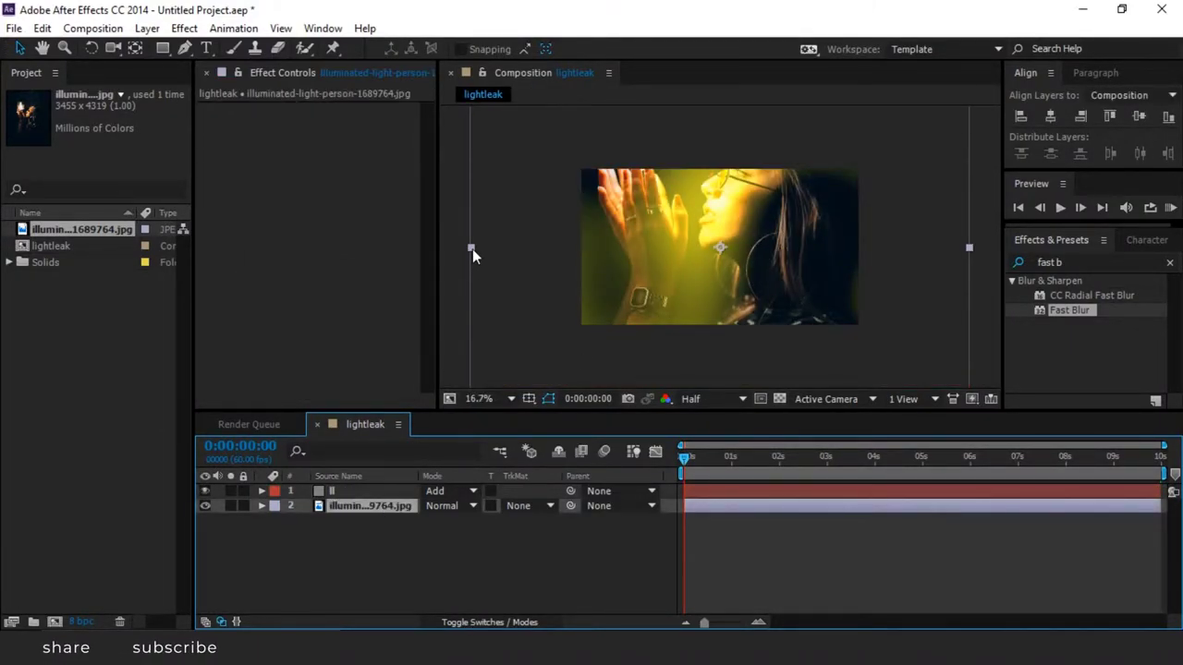
pyautogui.moveTo(472, 249); pyautogui.dragTo(577, 256)
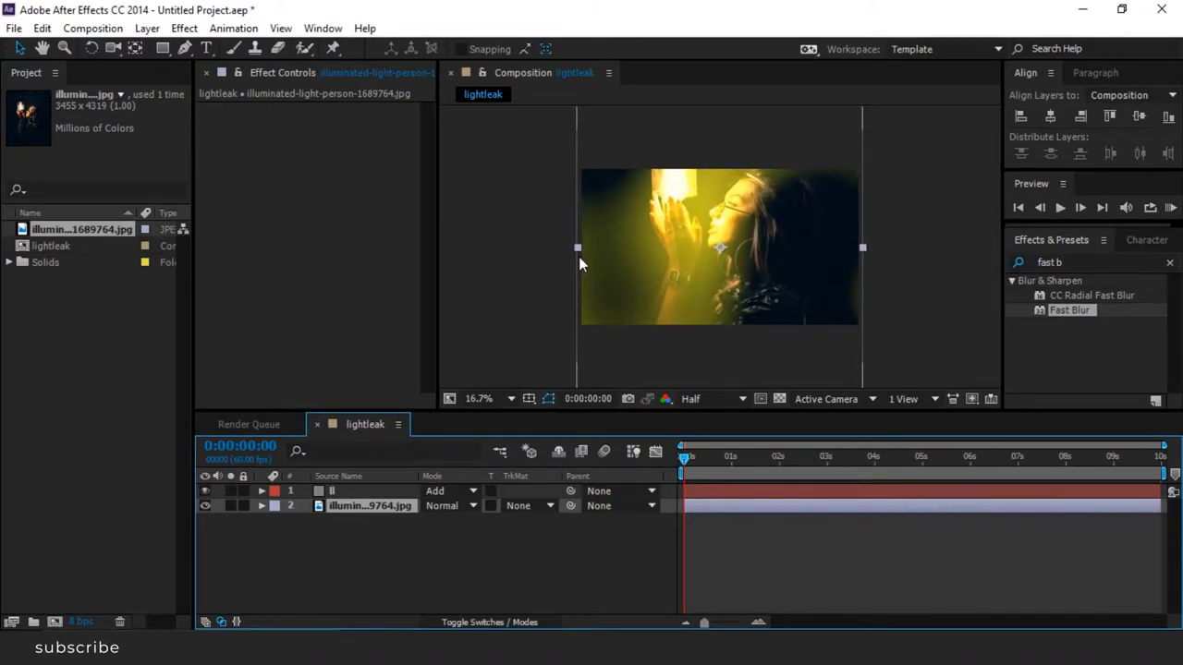
pyautogui.click(619, 550)
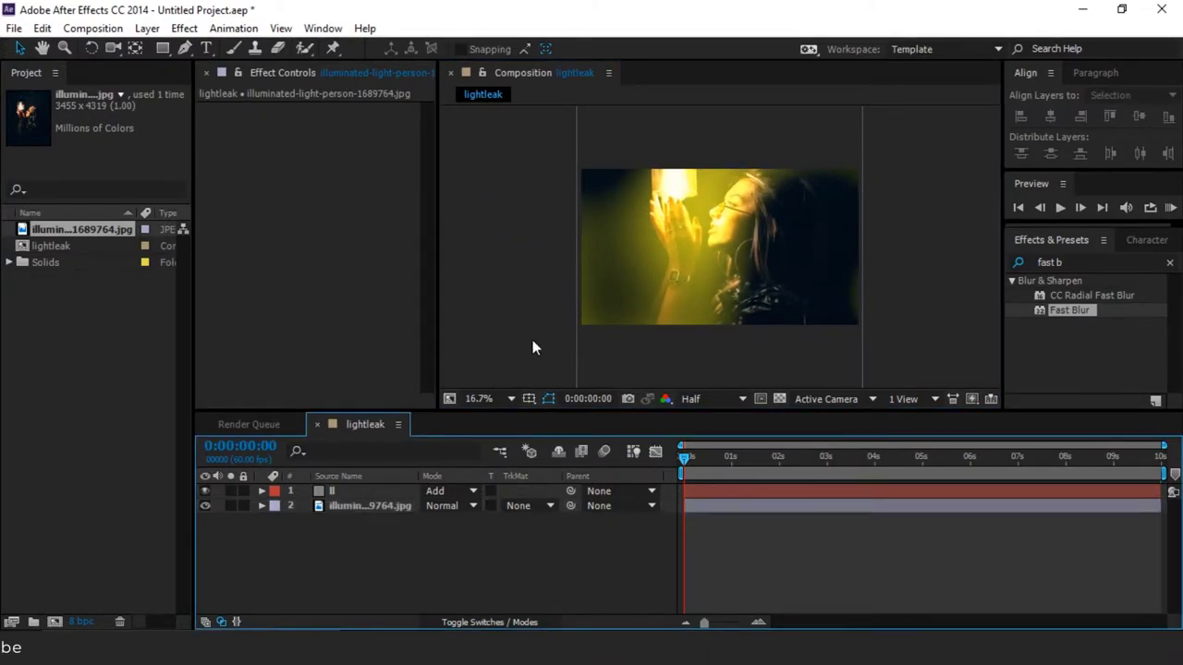